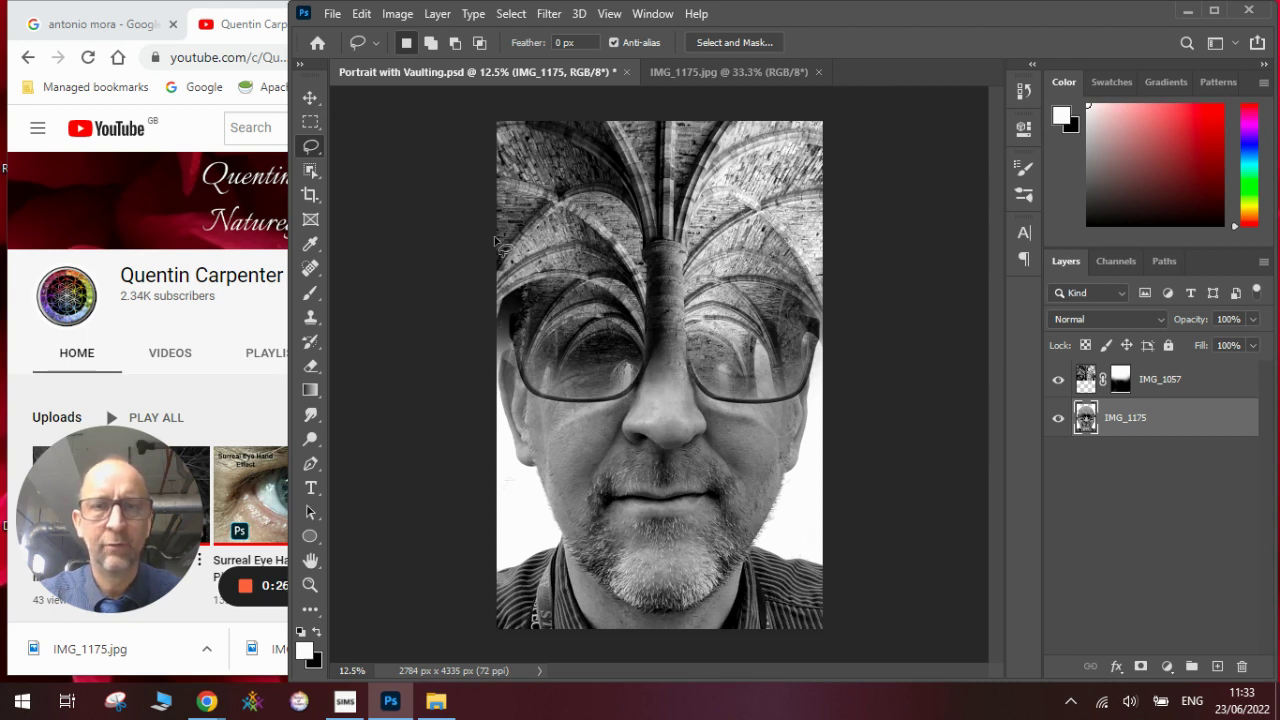
Bring the 'antonio mora' Google Images search results in front of the Photoshop portrait.
left_click(135, 30)
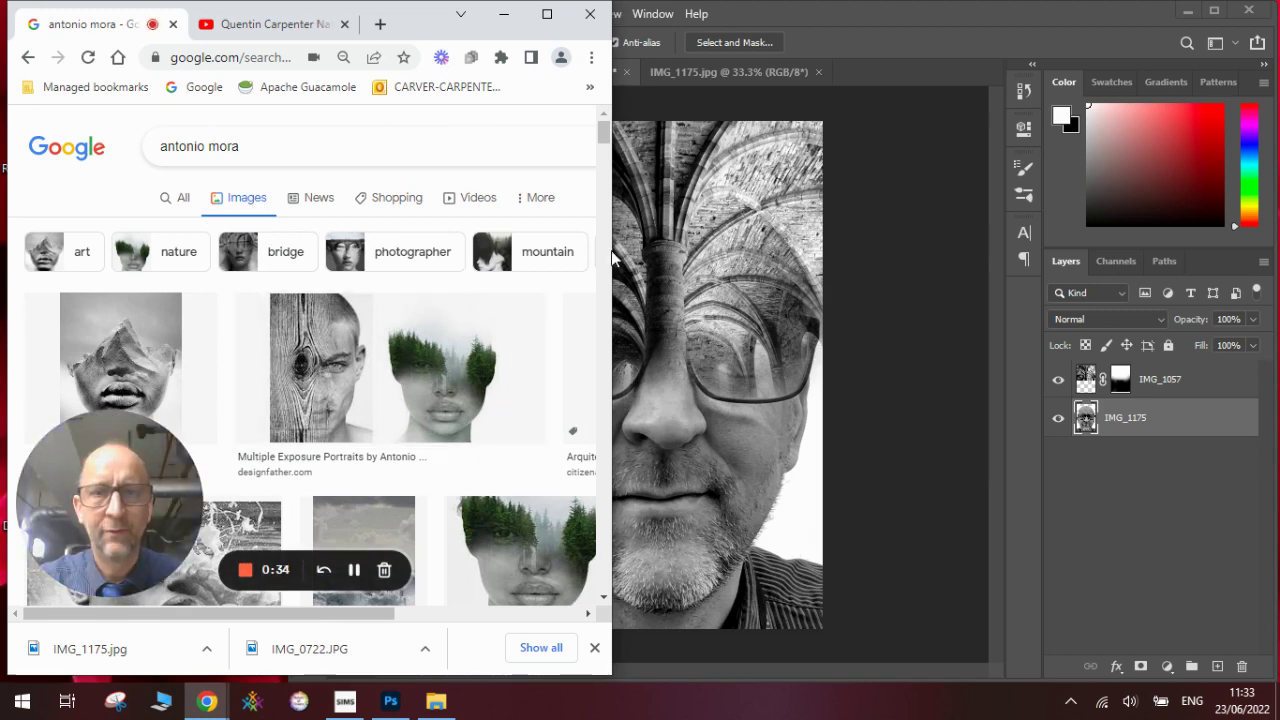
Maximize the browser, scroll the Antonio Mora results and preview an ArtPeople artwork.
left_click(547, 14)
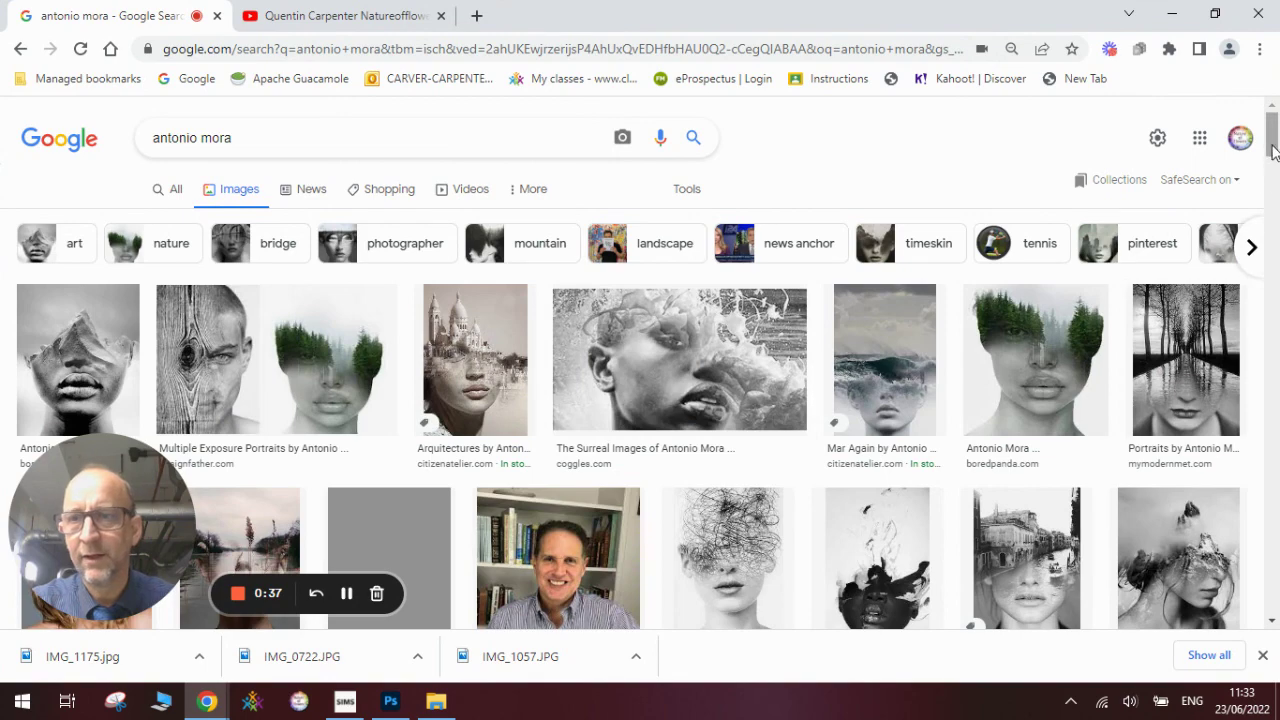
left_click_drag(1273, 150, 1273, 266)
left_click(403, 320)
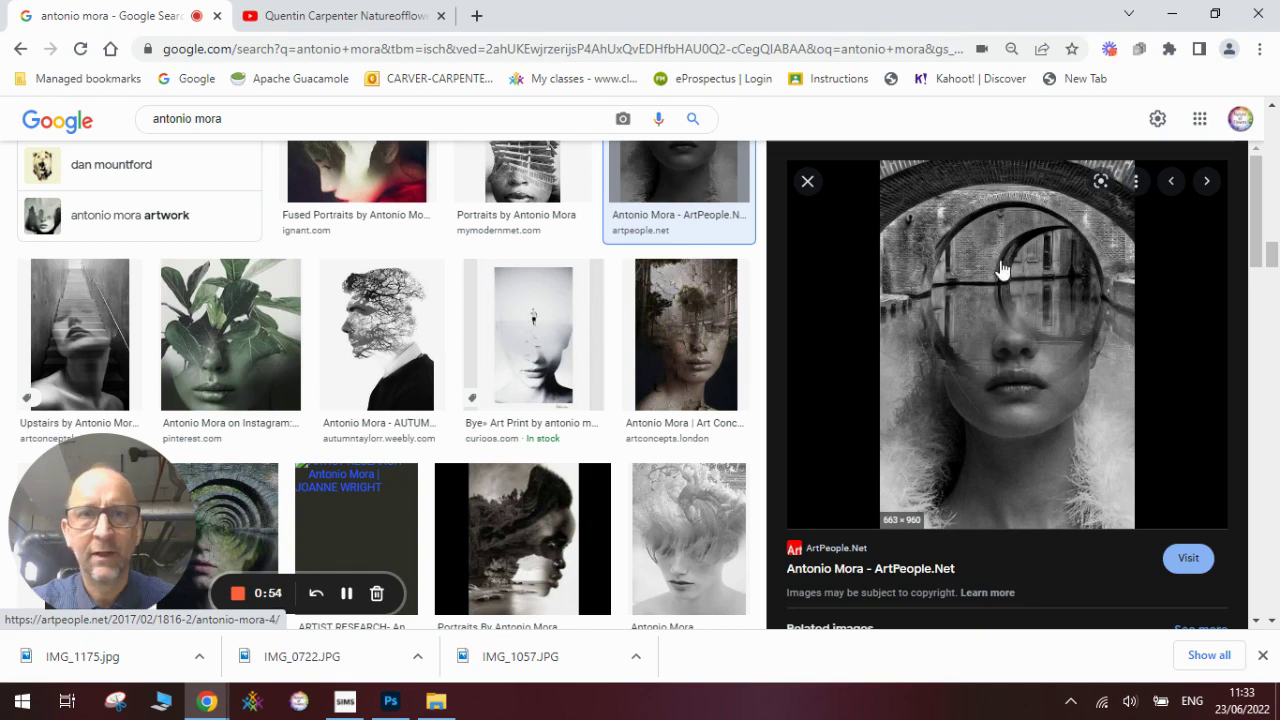
Restore the browser, switch to the YouTube tab, and bring Photoshop back in front.
left_click(1215, 13)
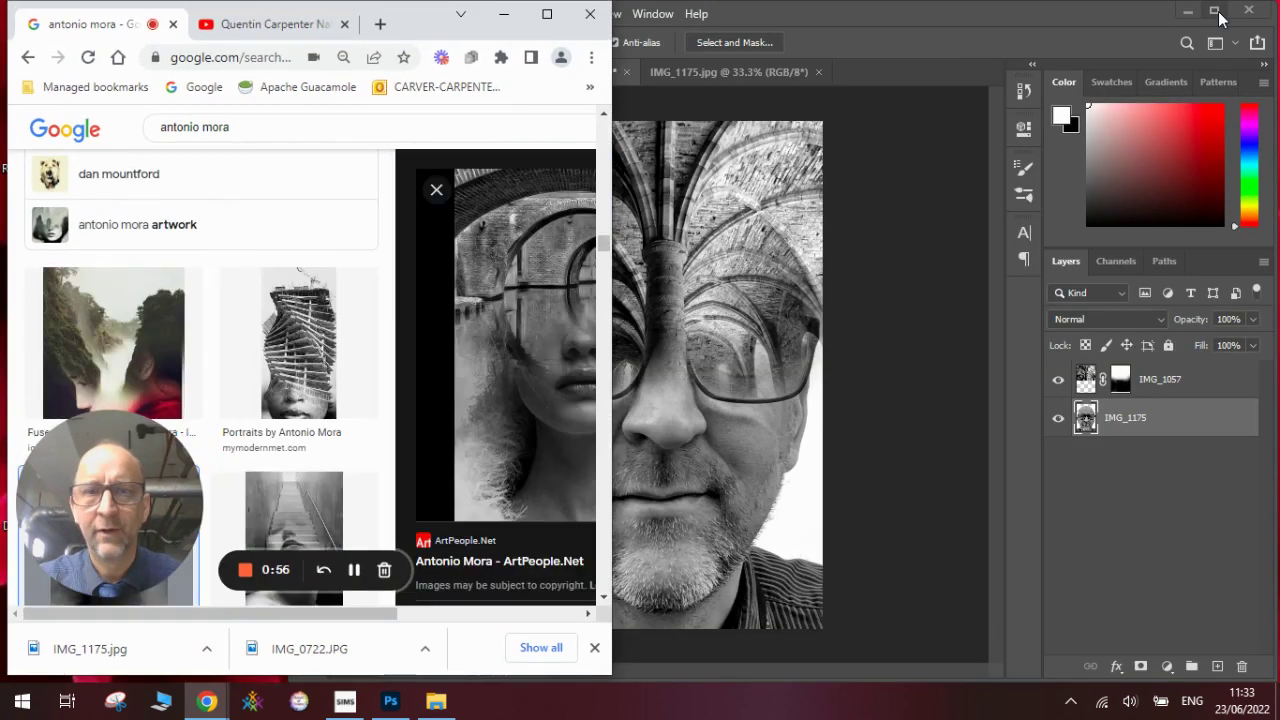
left_click(288, 30)
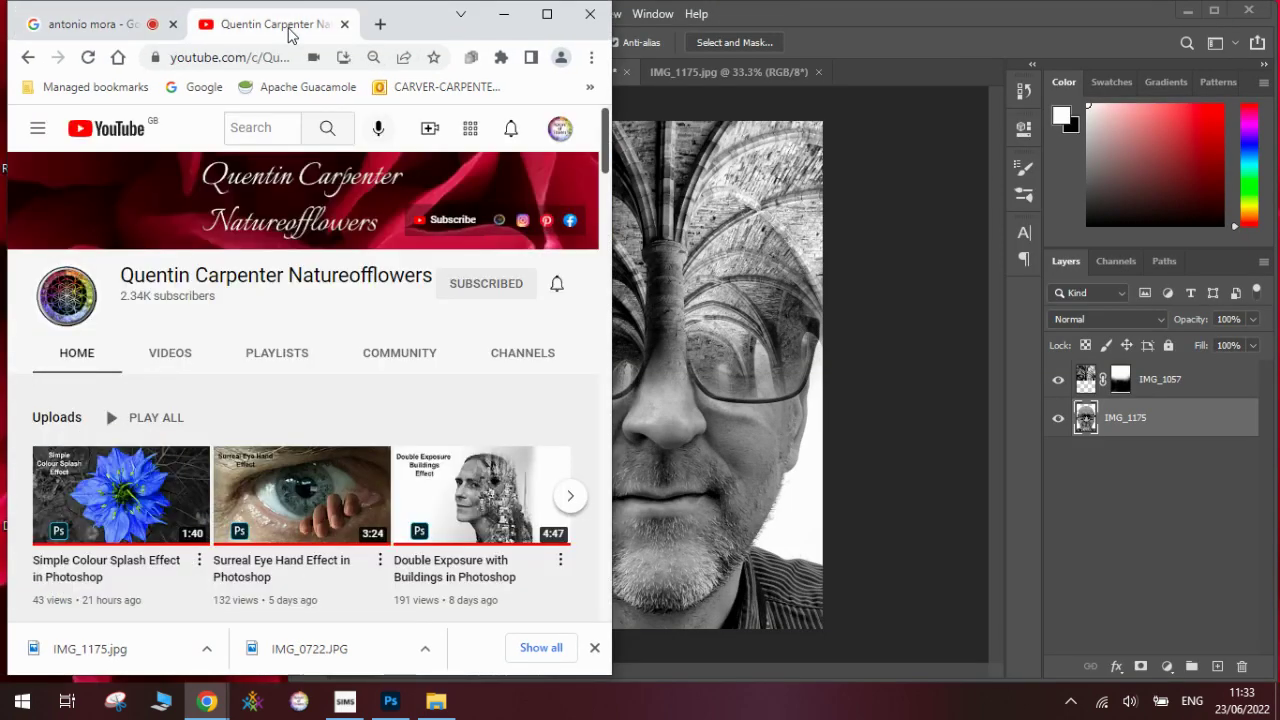
left_click(773, 20)
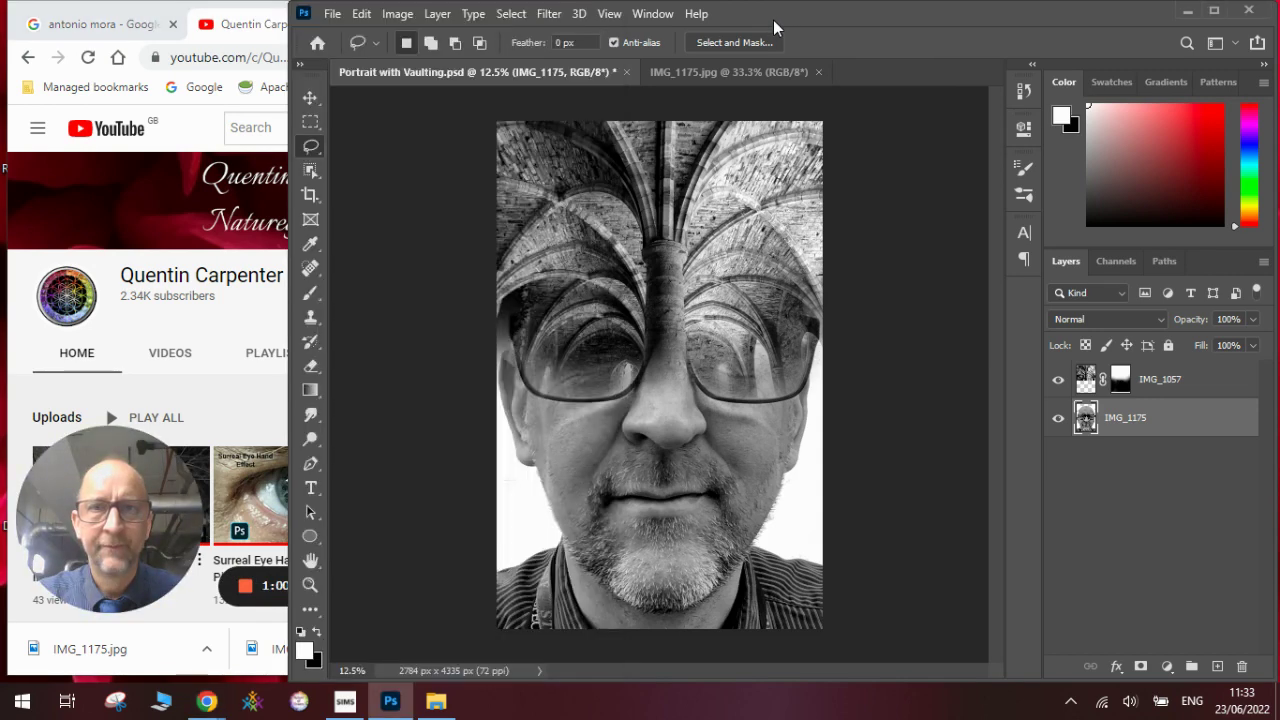
Place the vaulted ceiling photo IMG_1057 as an embedded layer into IMG_1175.jpg.
left_click(743, 74)
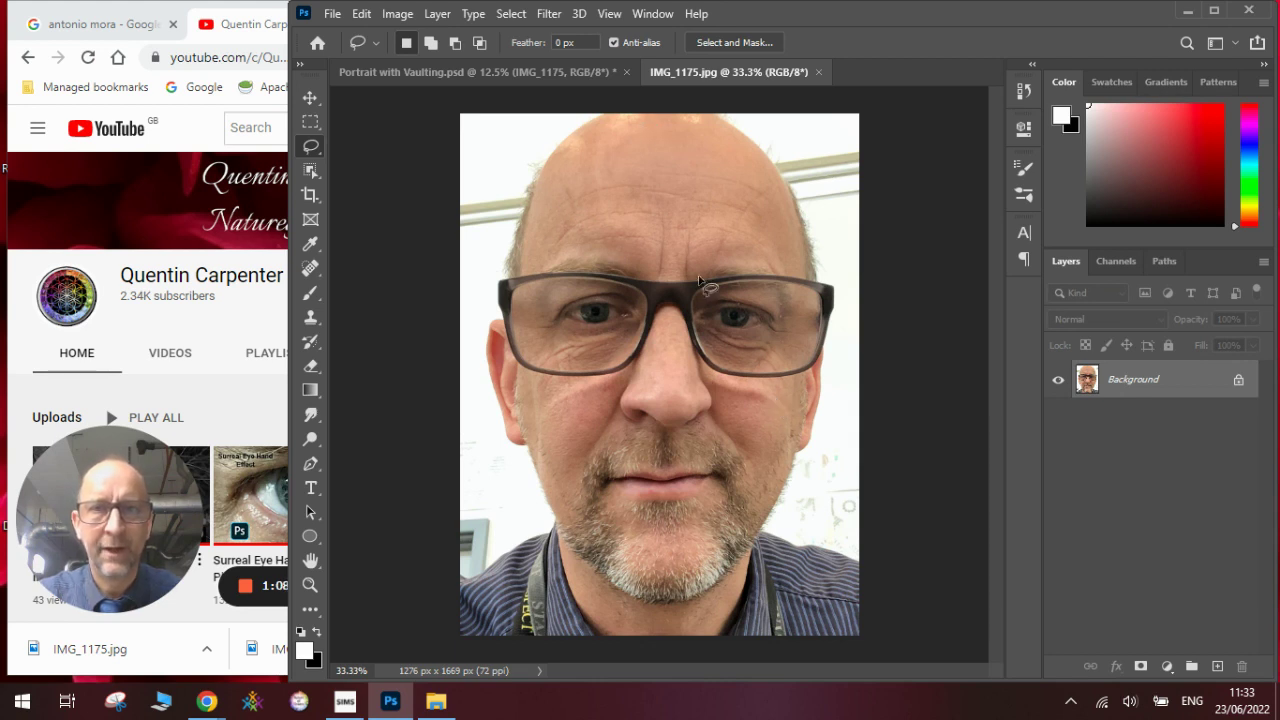
left_click(334, 16)
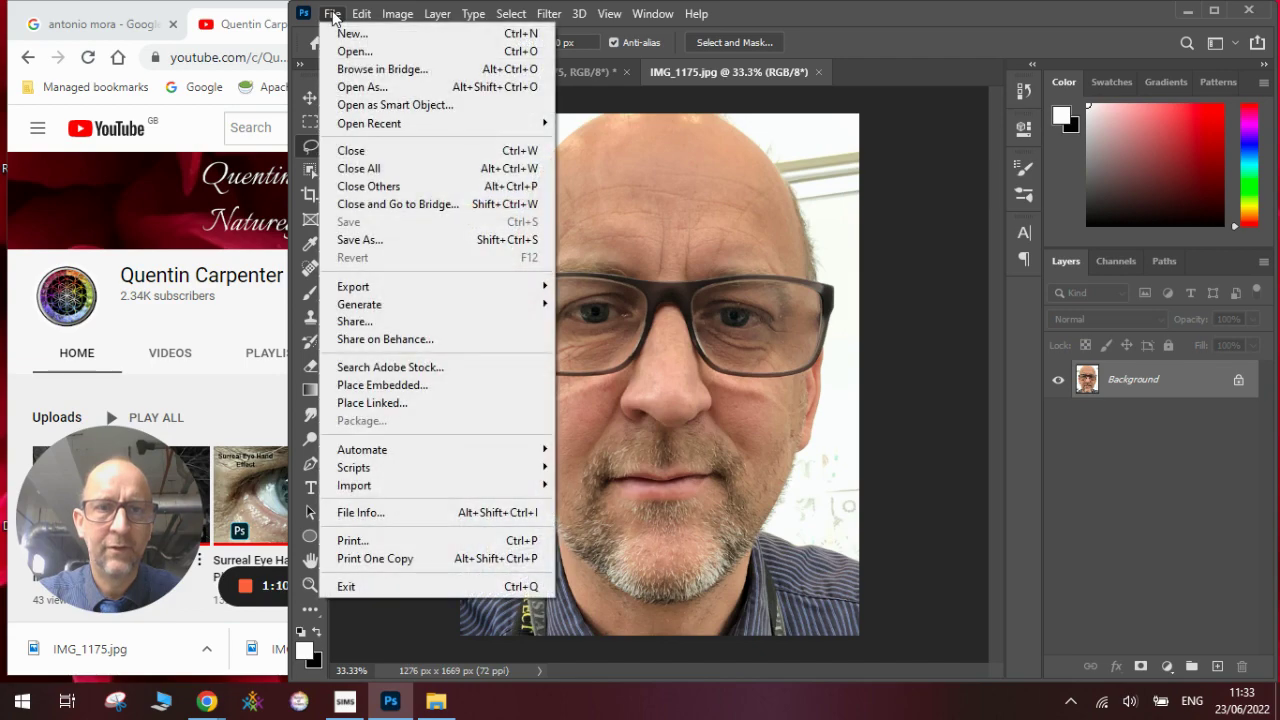
left_click(368, 386)
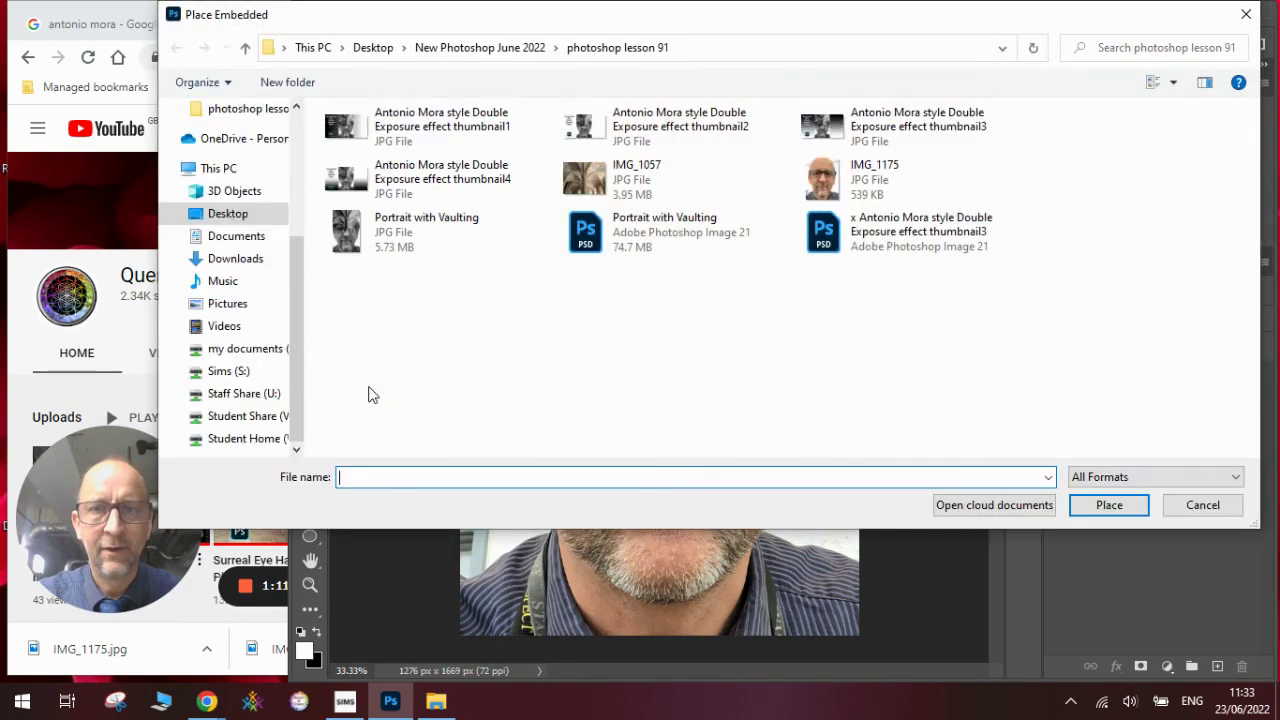
left_click(612, 190)
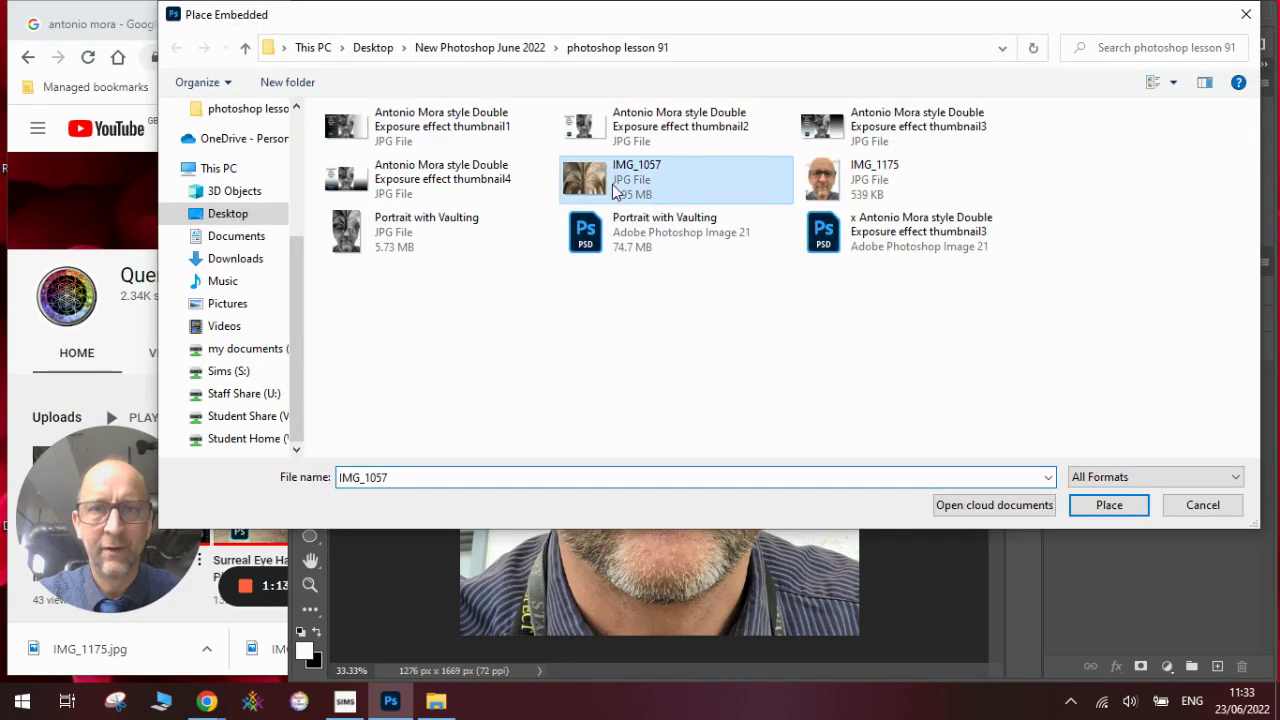
left_click(1080, 510)
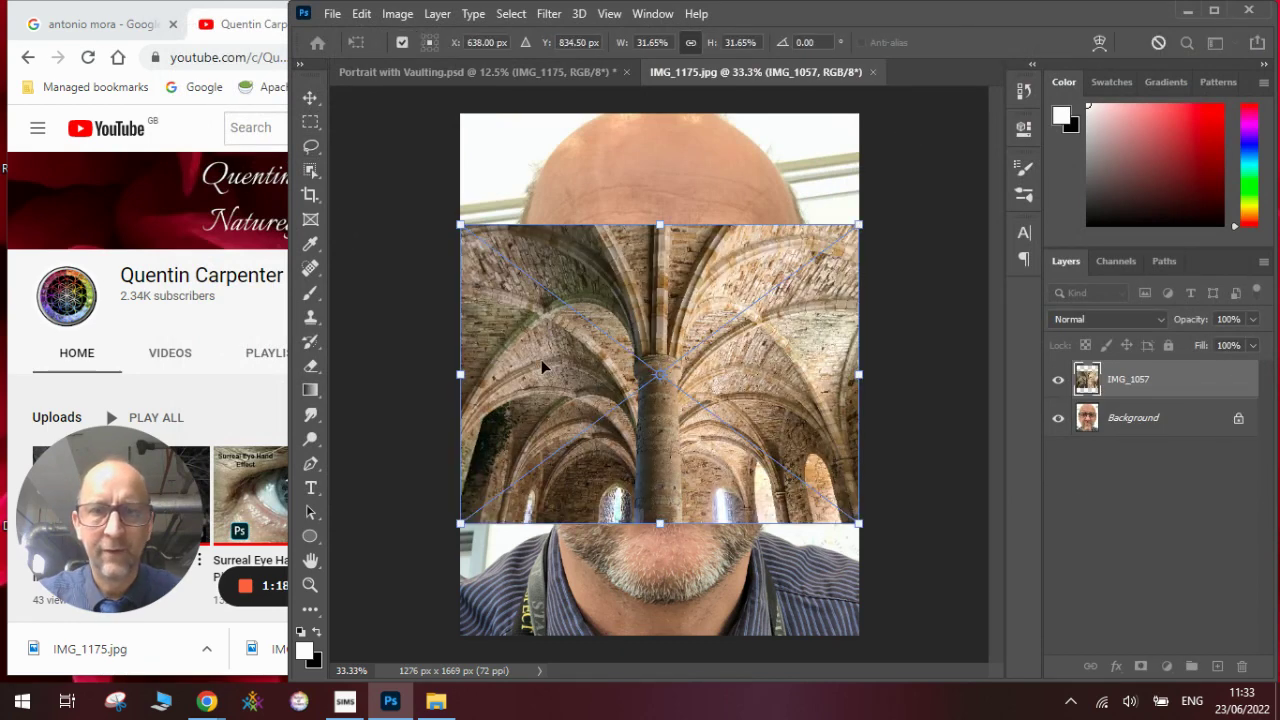
Move the IMG_1057 vaulting to the top and scale it to about 35.9%, reaching eye level.
key("Return")
key("l")
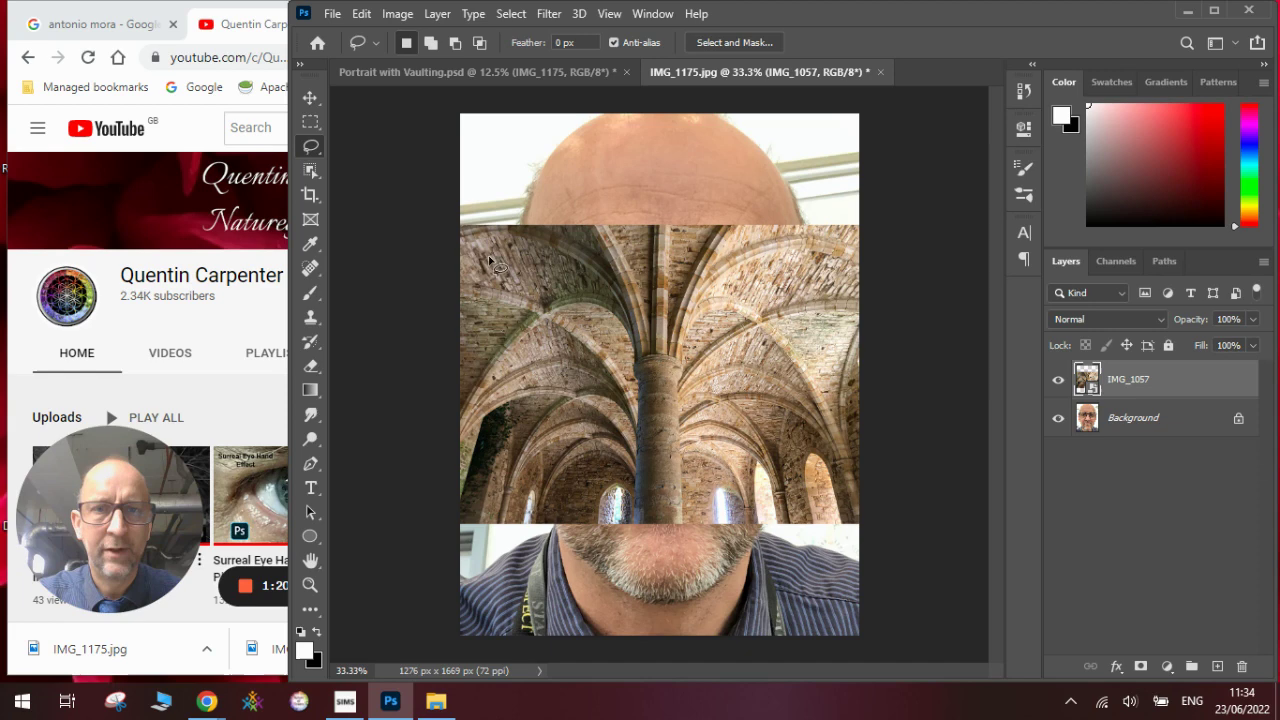
left_click(320, 101)
left_click_drag(511, 267, 510, 145)
left_click_drag(526, 195, 528, 169)
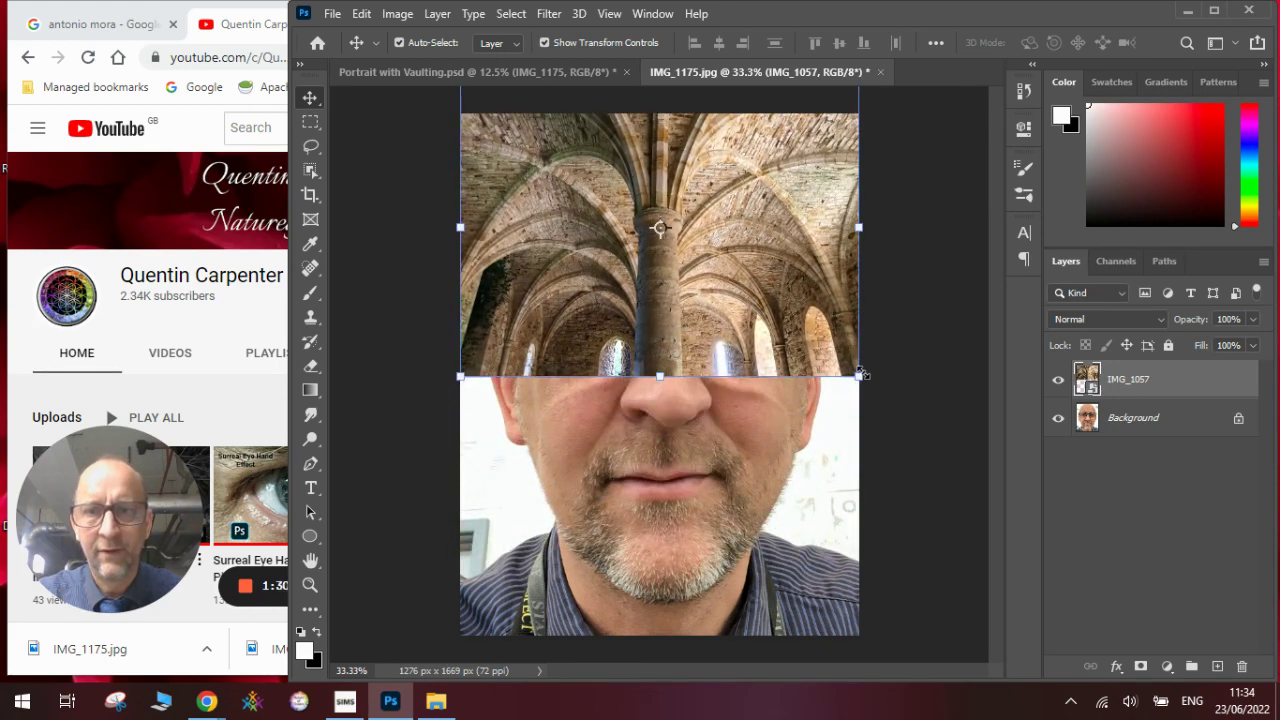
left_click_drag(861, 374, 908, 413)
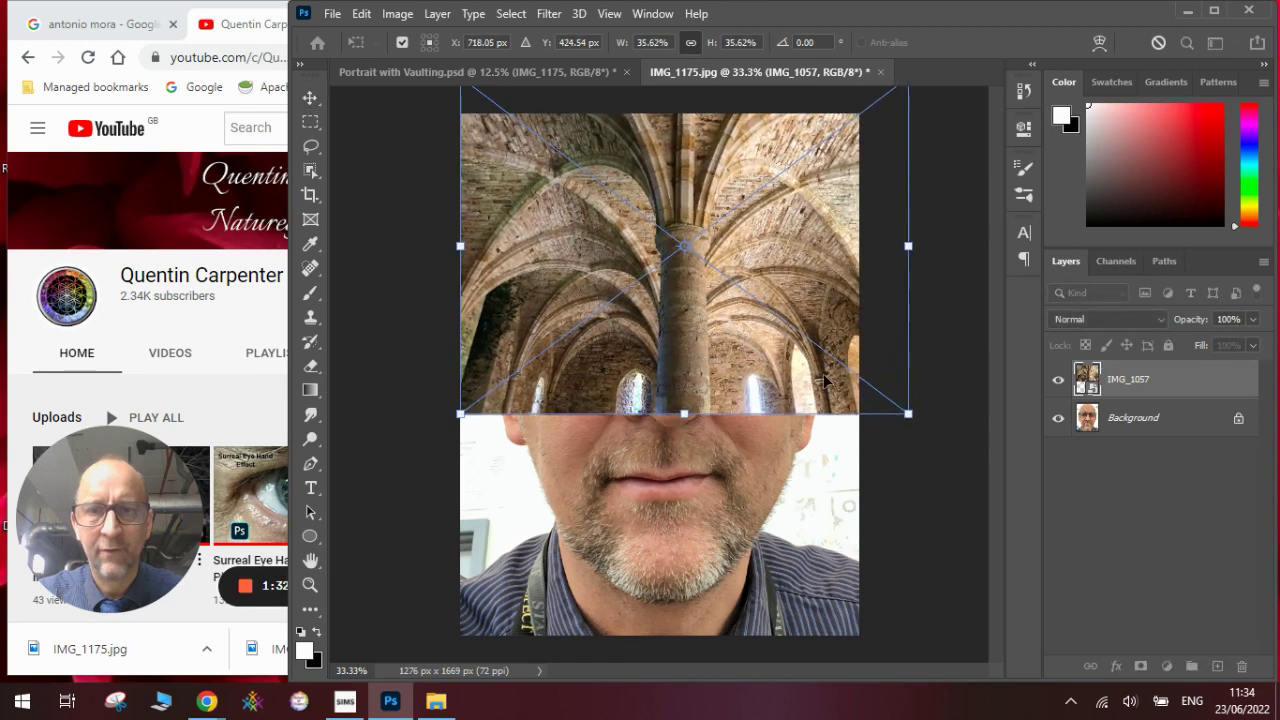
left_click_drag(824, 380, 813, 322)
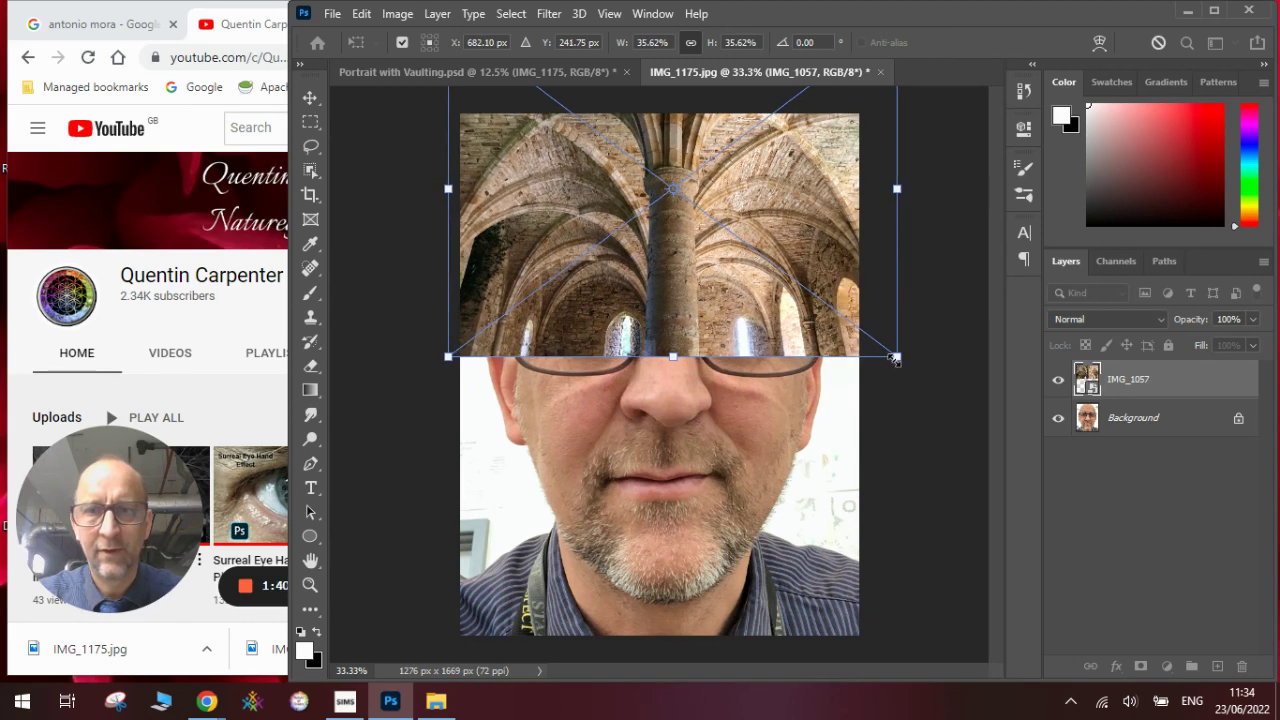
left_click_drag(895, 359, 901, 360)
left_click_drag(812, 320, 810, 320)
key("Return")
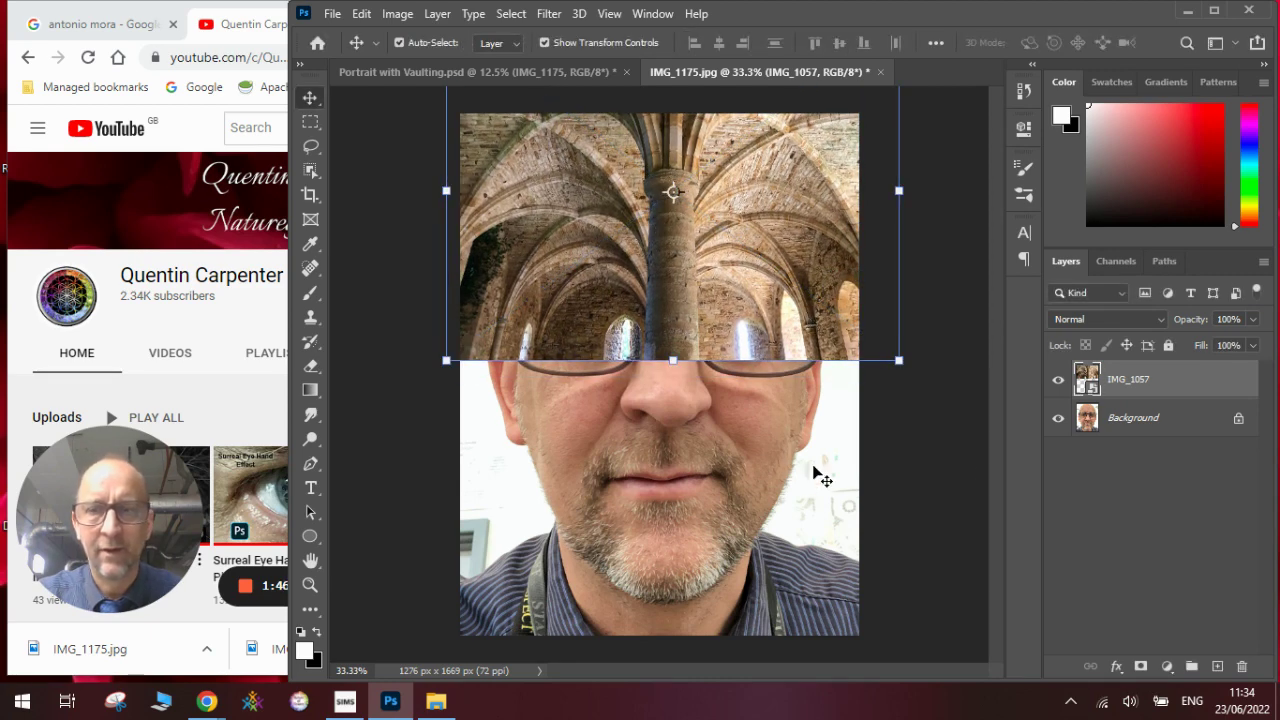
Unlock the Background as Layer 0, enlarge it slightly and nudge it down.
left_click(1128, 428)
left_click(783, 527)
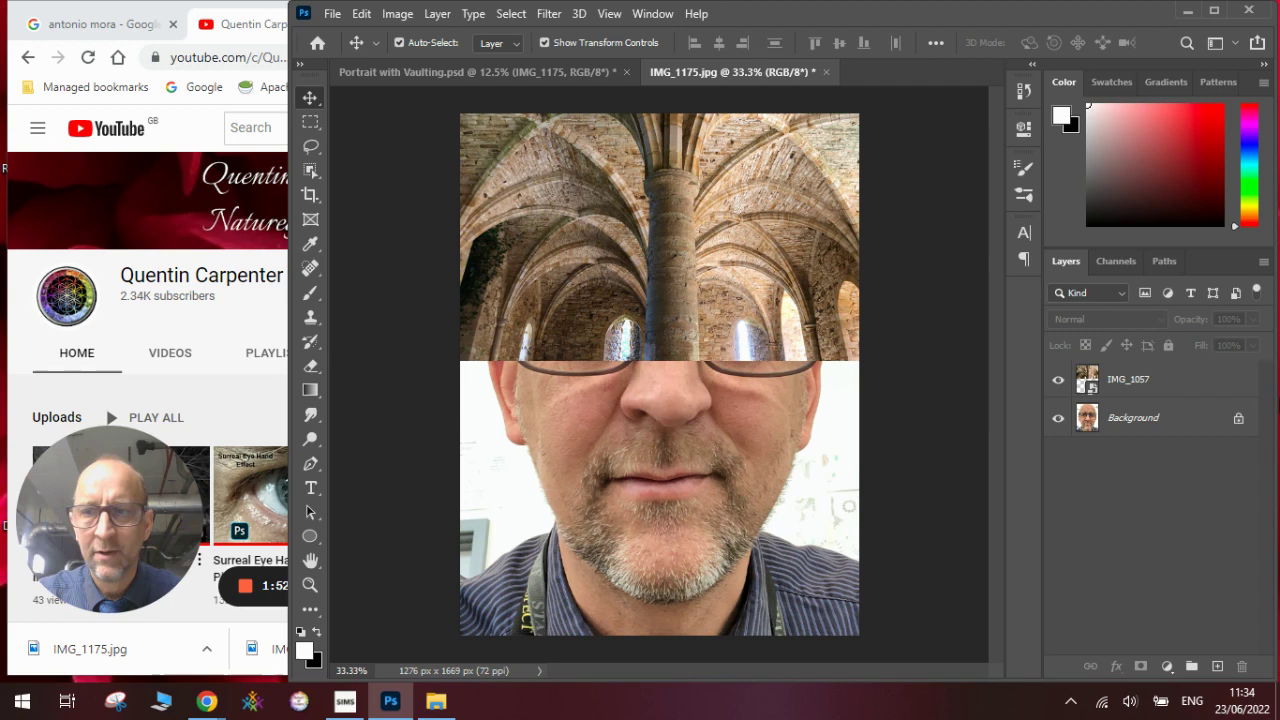
left_click(1238, 420)
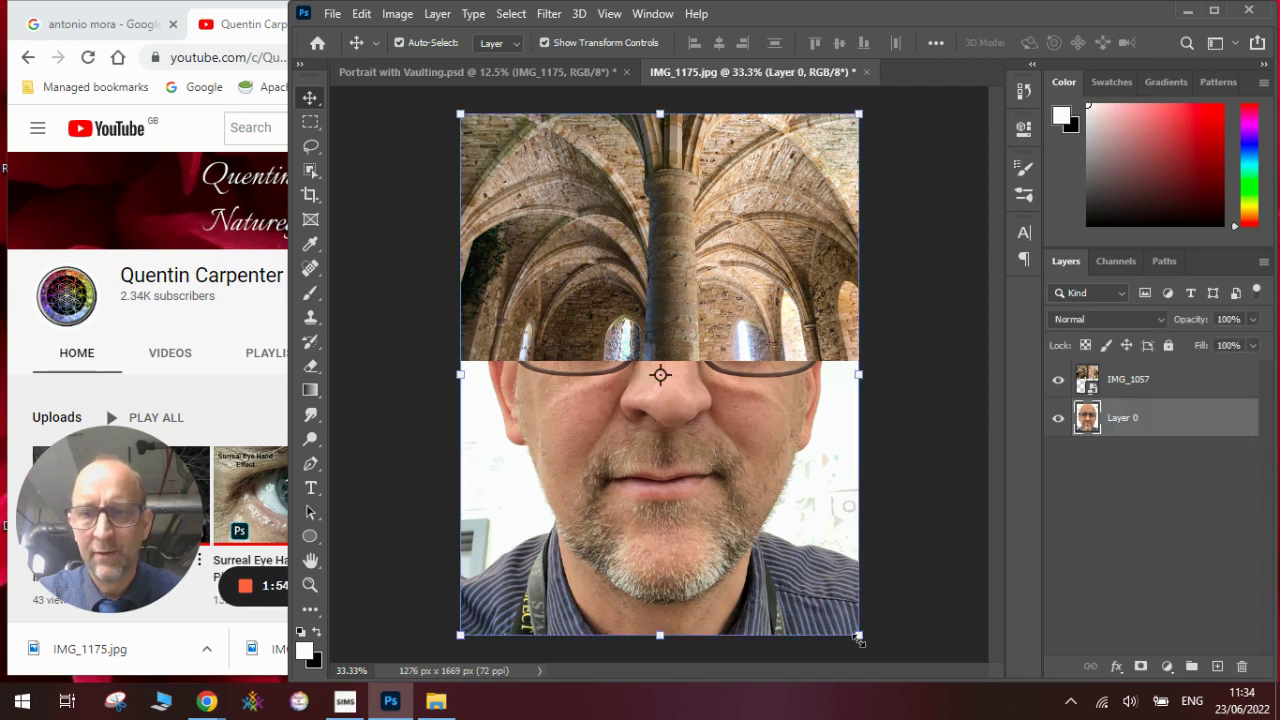
left_click_drag(858, 636, 862, 640)
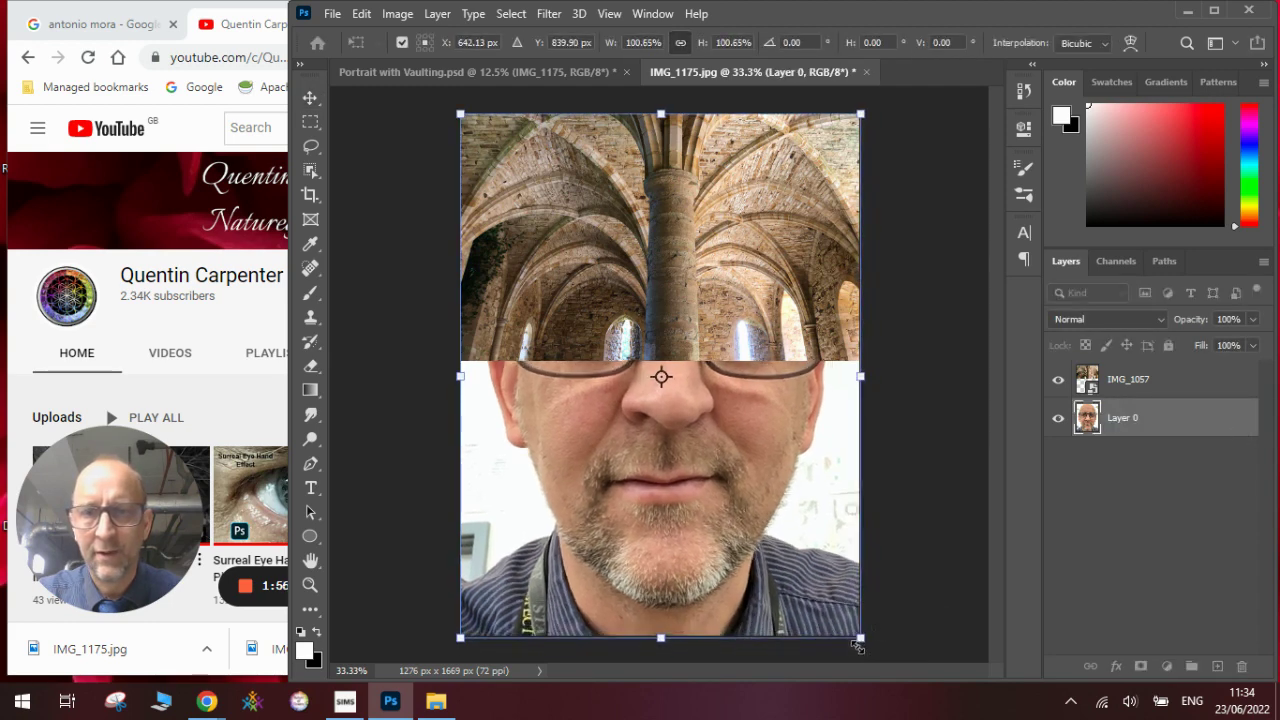
left_click_drag(720, 526, 721, 540)
Lower the IMG_1057 vaulting onto the top of the glasses, then view Portrait with Vaulting.psd.
left_click(1144, 392)
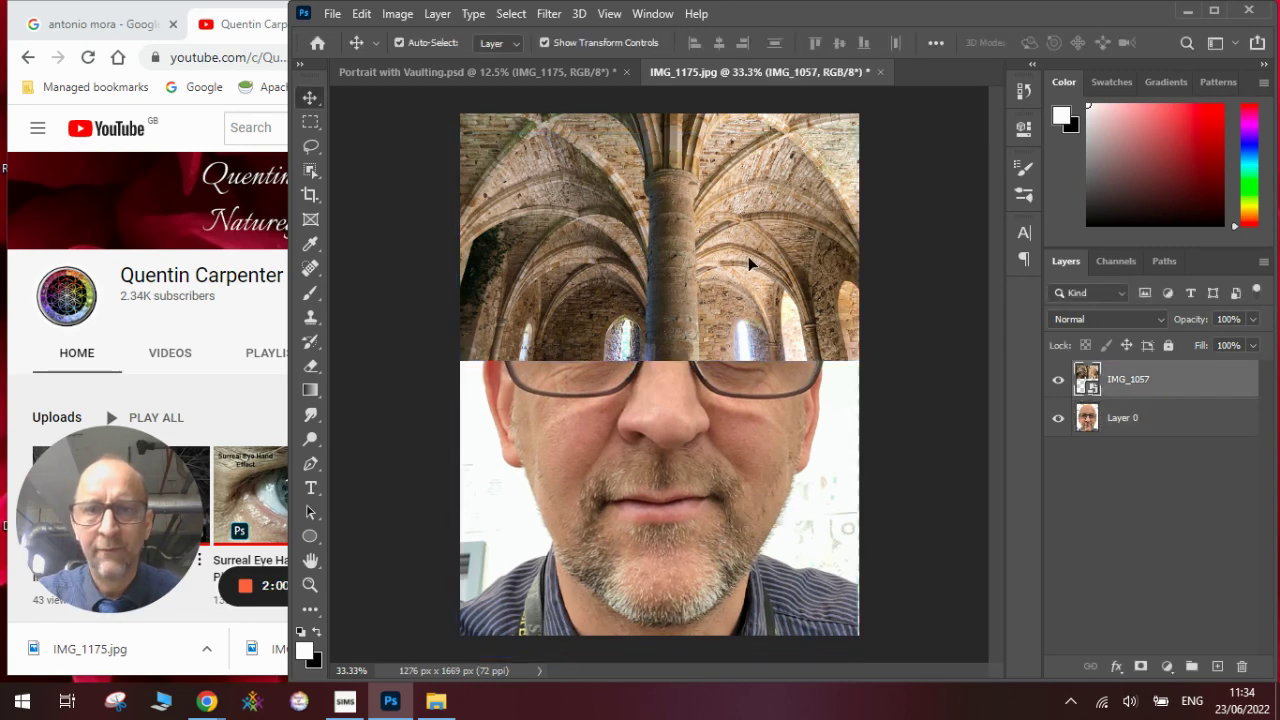
left_click_drag(748, 256, 748, 286)
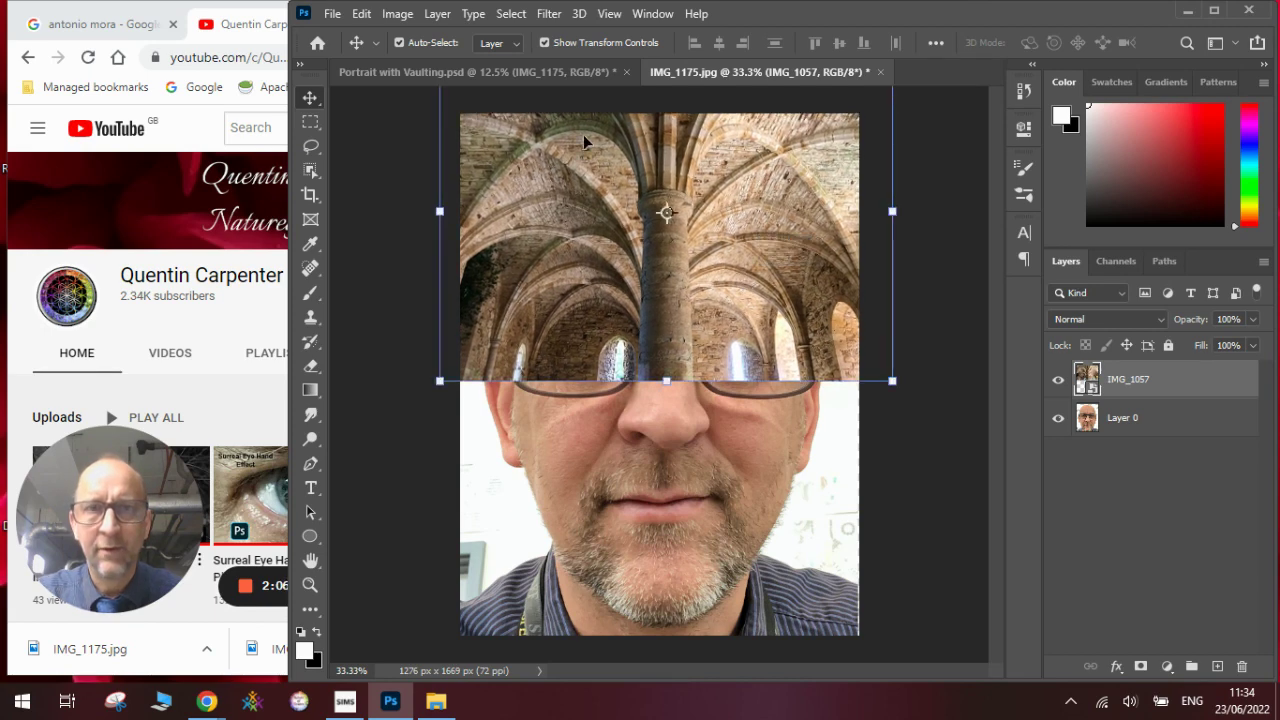
left_click(545, 80)
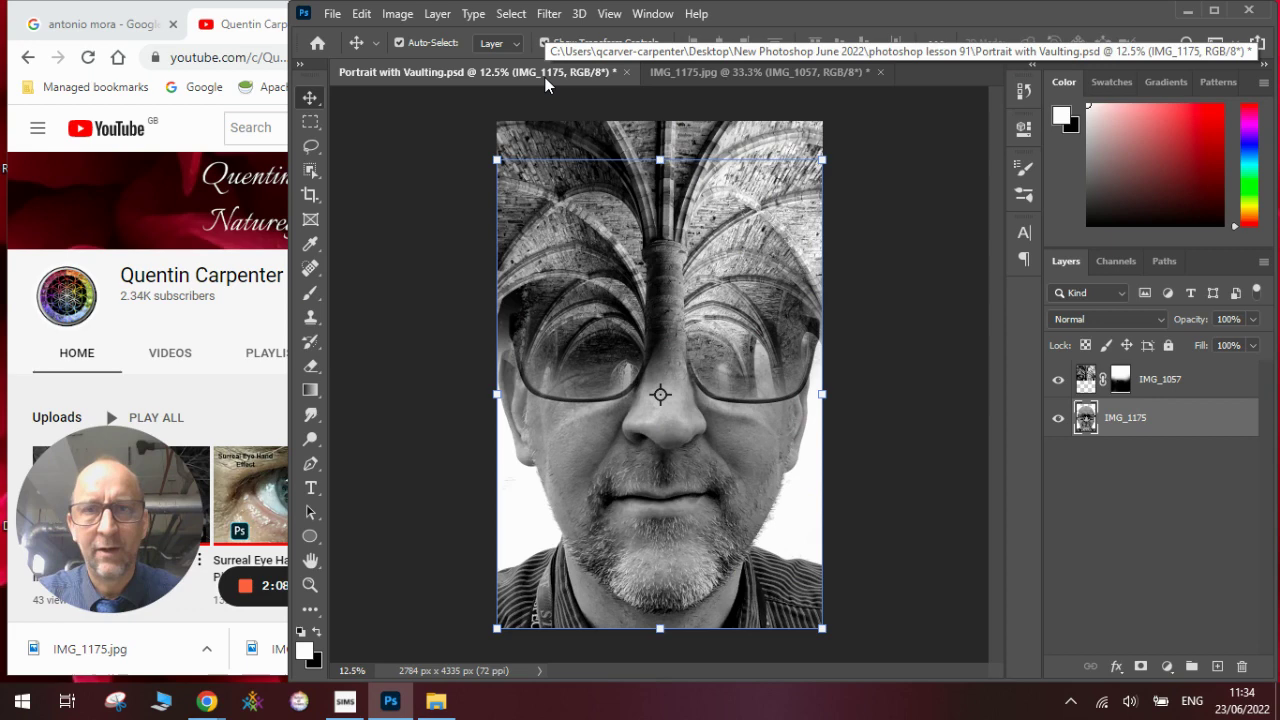
Rasterize the IMG_1057 vaulting layer and convert it to black and white.
left_click(689, 71)
right_click(1124, 385)
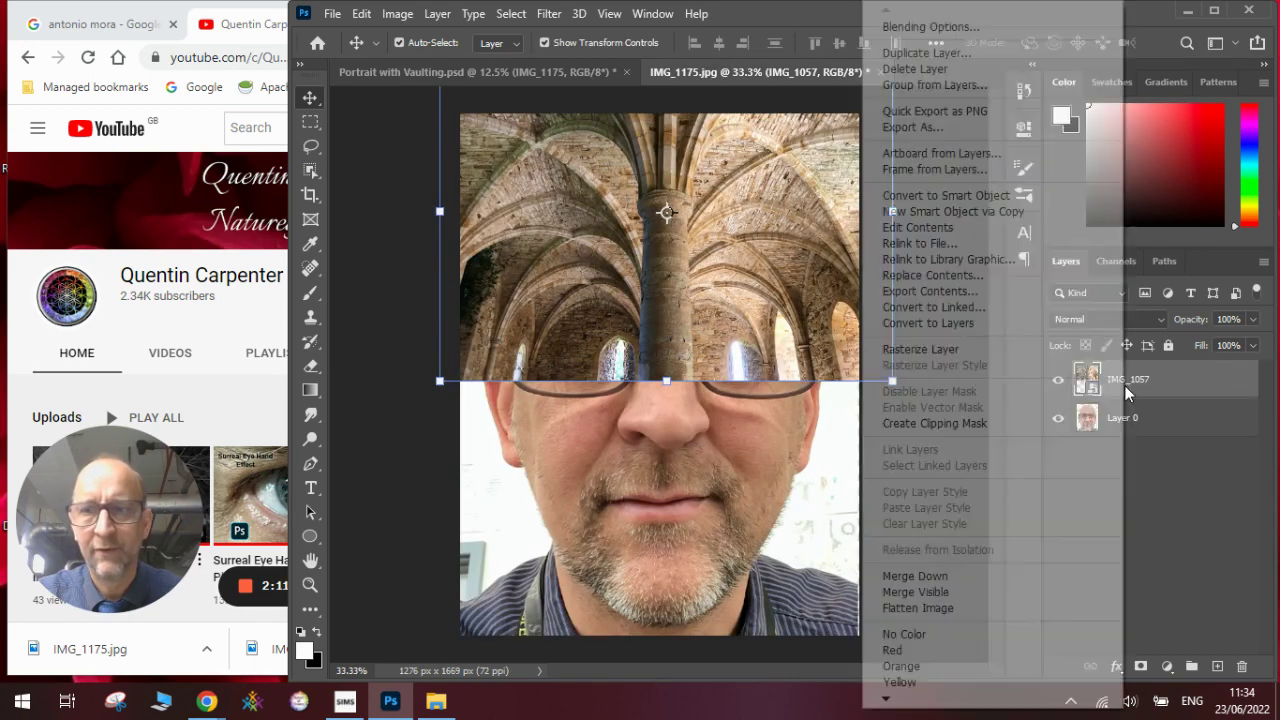
left_click(1013, 350)
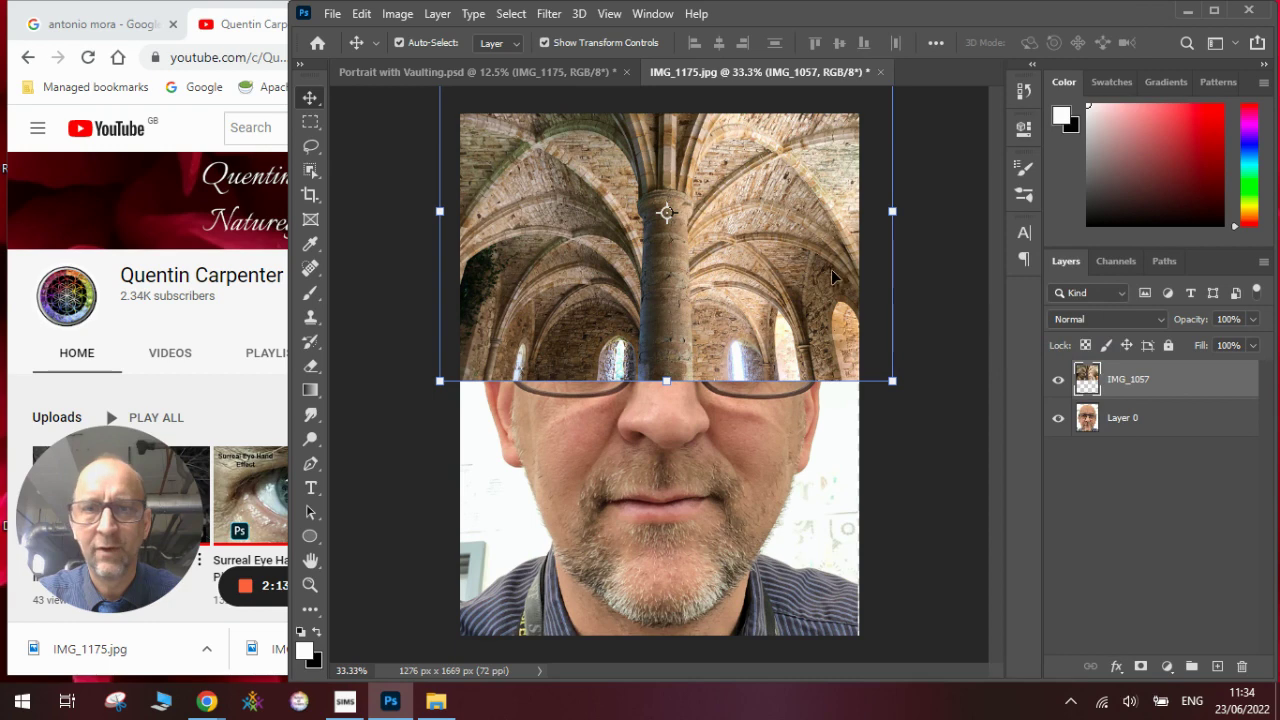
left_click(397, 14)
mouse_move(410, 65)
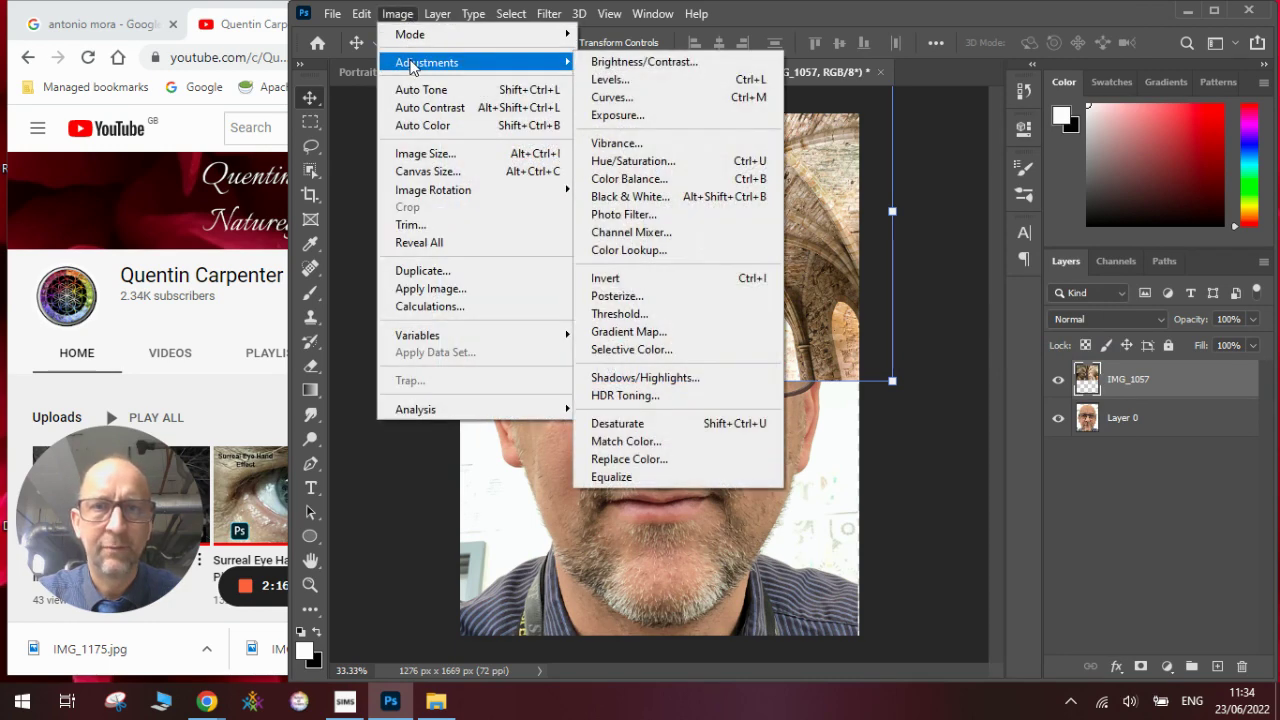
left_click(667, 197)
left_click(760, 87)
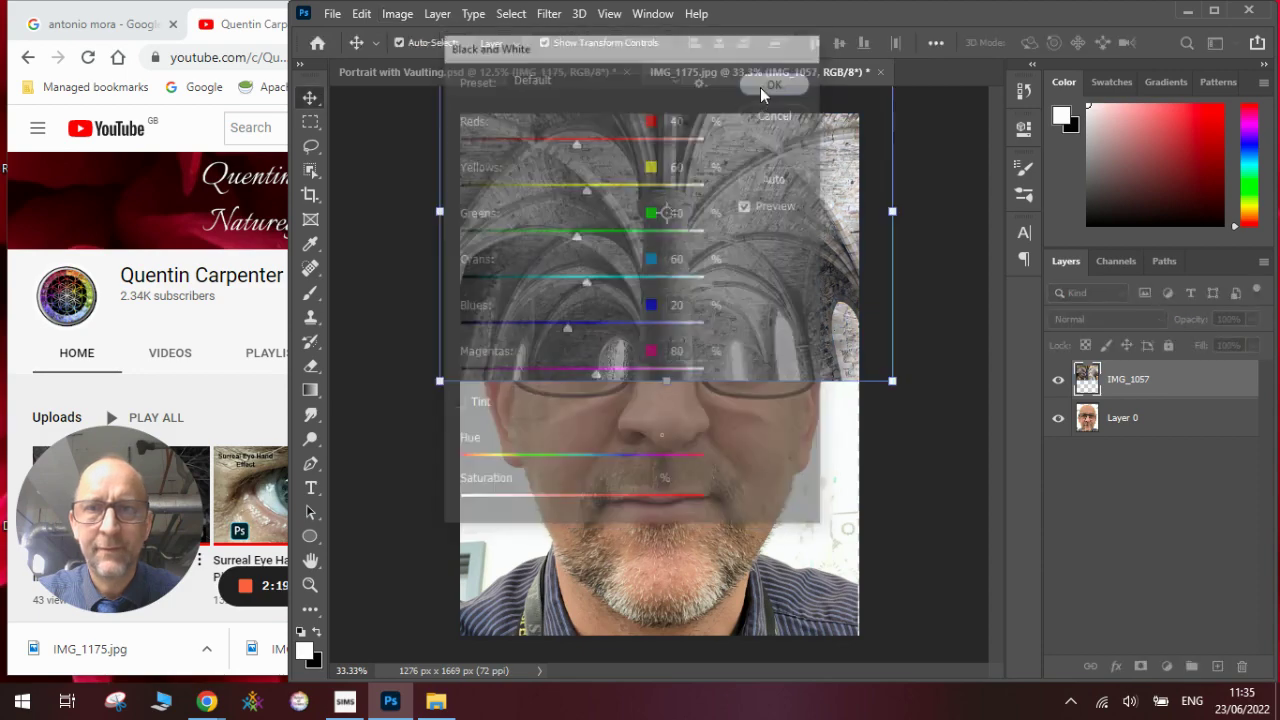
Apply Black & White to the Layer 0 portrait as well.
left_click(1132, 430)
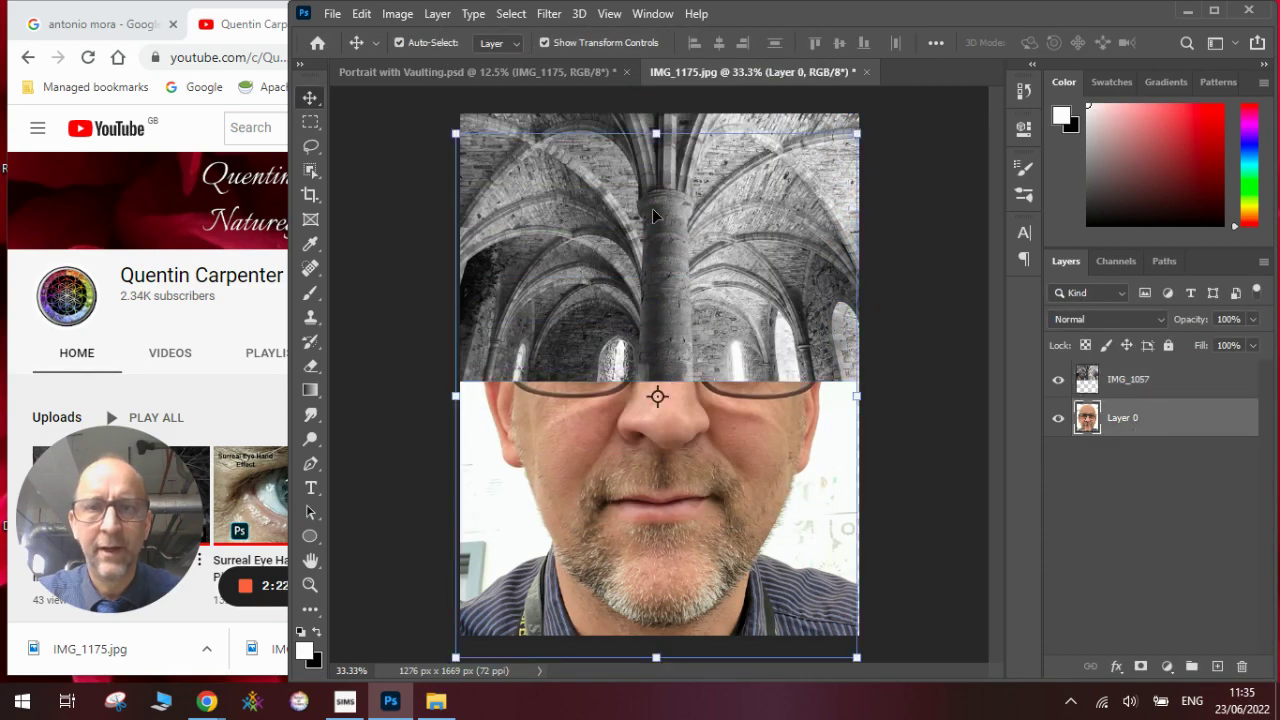
left_click(398, 14)
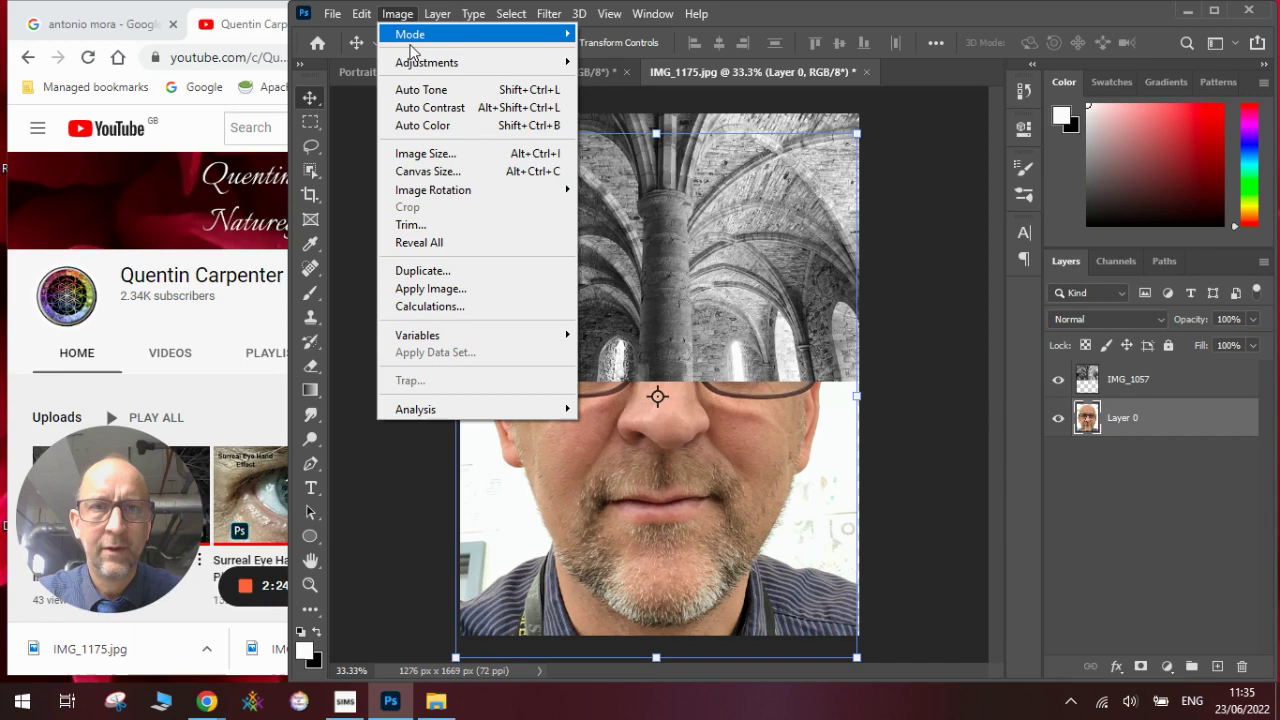
mouse_move(414, 62)
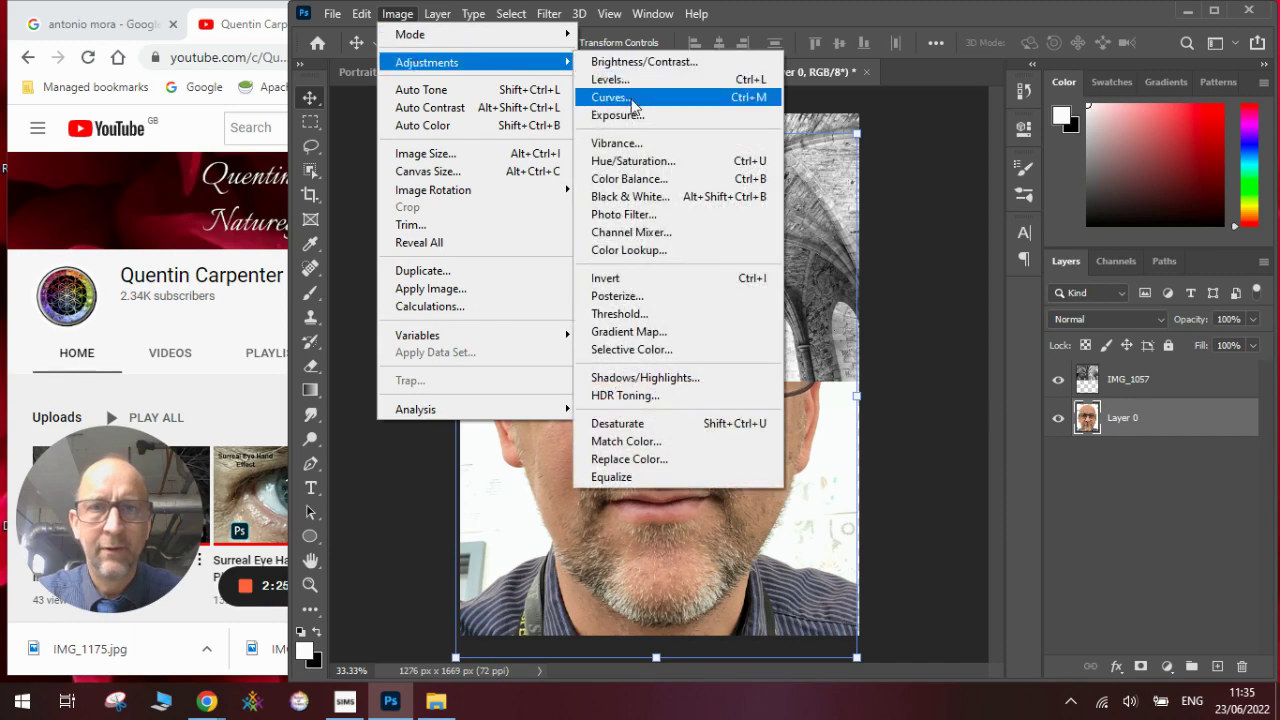
left_click(626, 197)
left_click(780, 82)
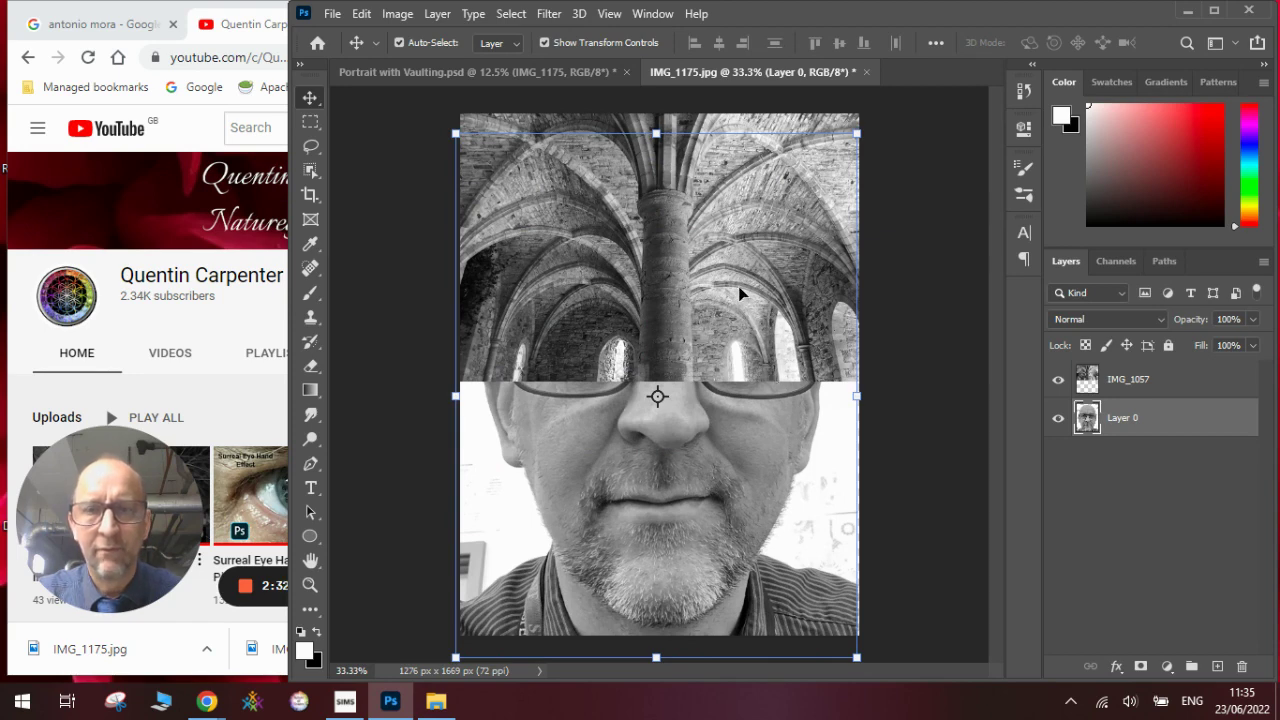
left_click(1117, 386)
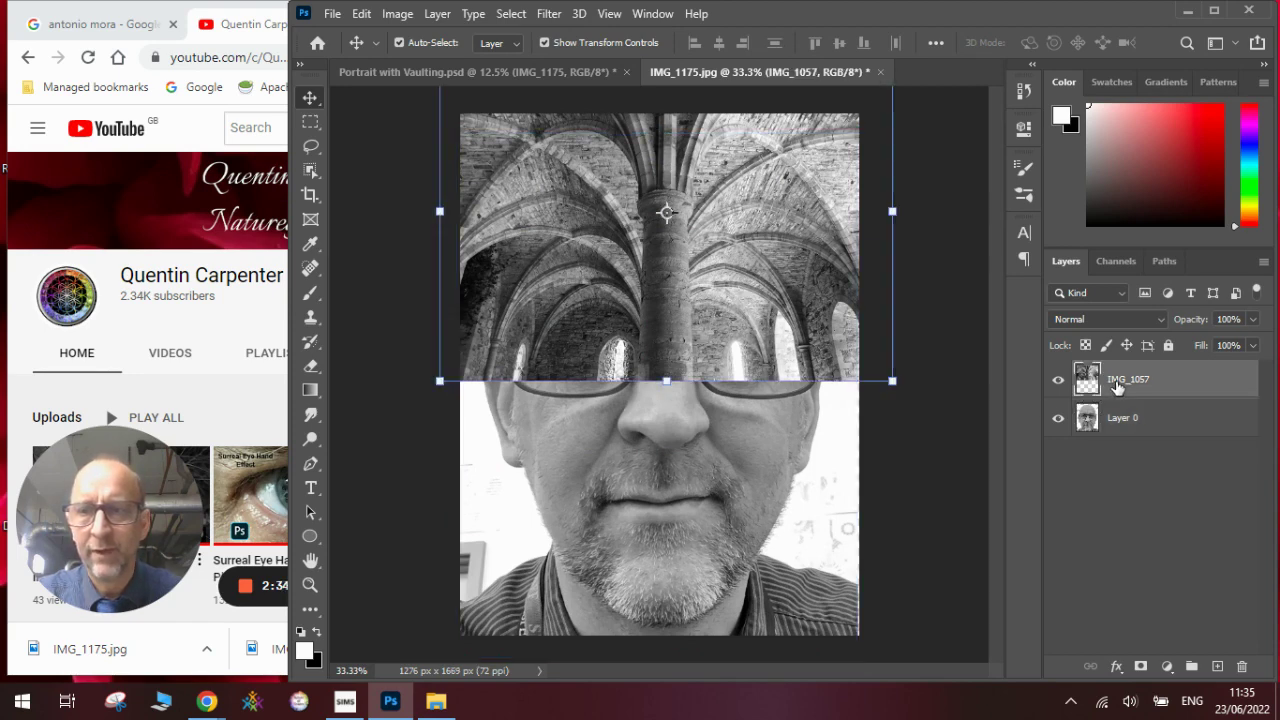
Add a layer mask to IMG_1057 and paint black to reveal the cheeks and ears.
left_click(1140, 666)
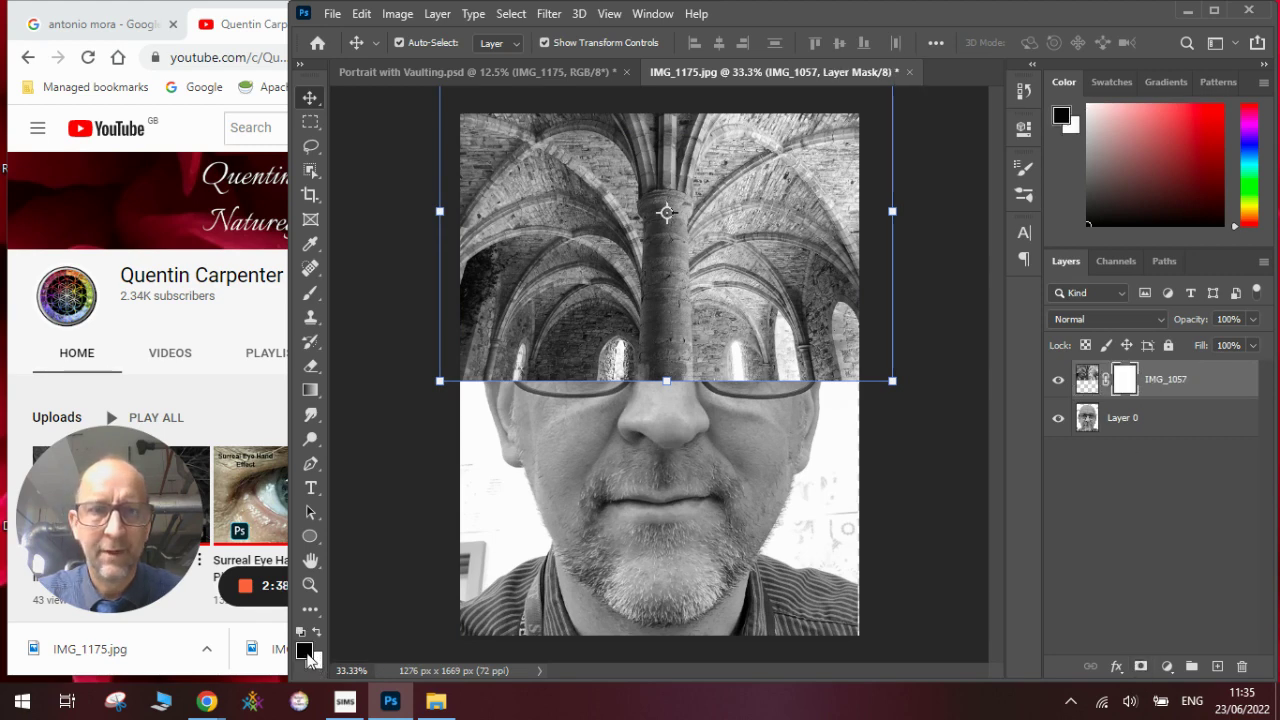
left_click(310, 292)
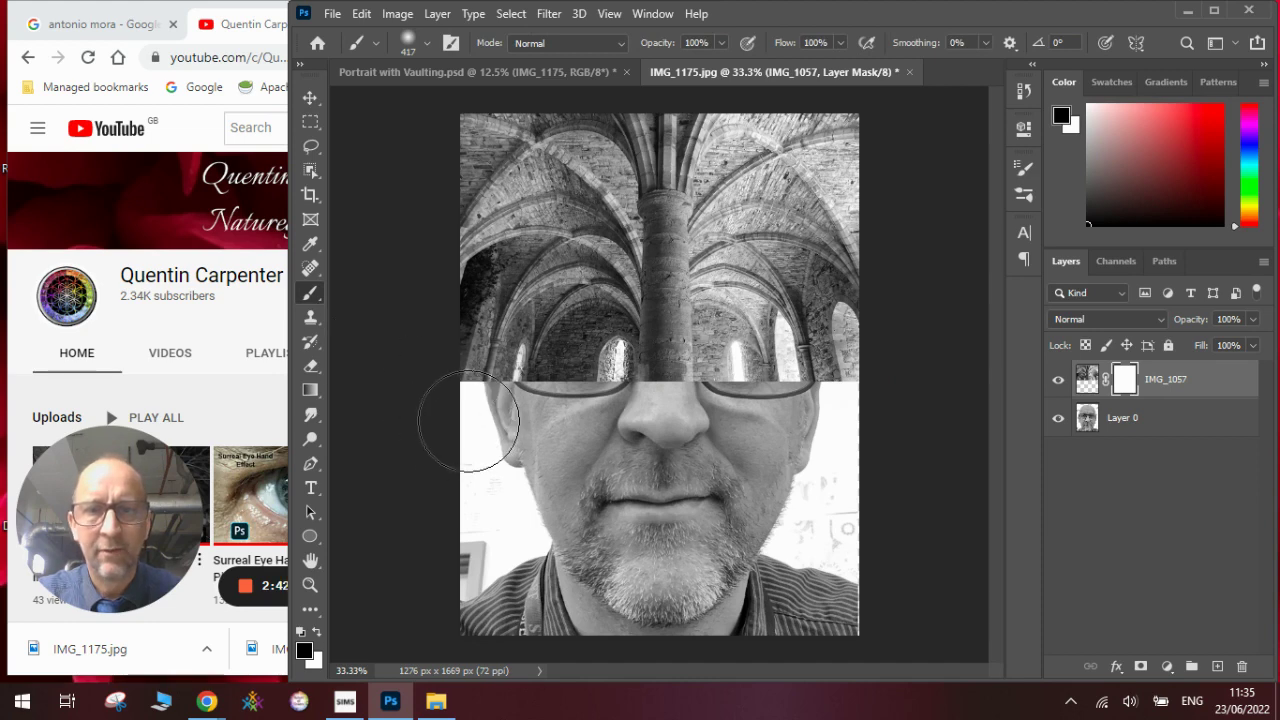
mouse_move(469, 422)
left_mouse_down()
mouse_move(497, 404)
mouse_move(505, 422)
mouse_move(523, 420)
mouse_move(503, 427)
mouse_move(674, 433)
mouse_move(742, 425)
mouse_move(732, 415)
mouse_move(741, 437)
mouse_move(766, 420)
mouse_move(814, 423)
mouse_move(851, 386)
mouse_move(814, 443)
left_mouse_up()
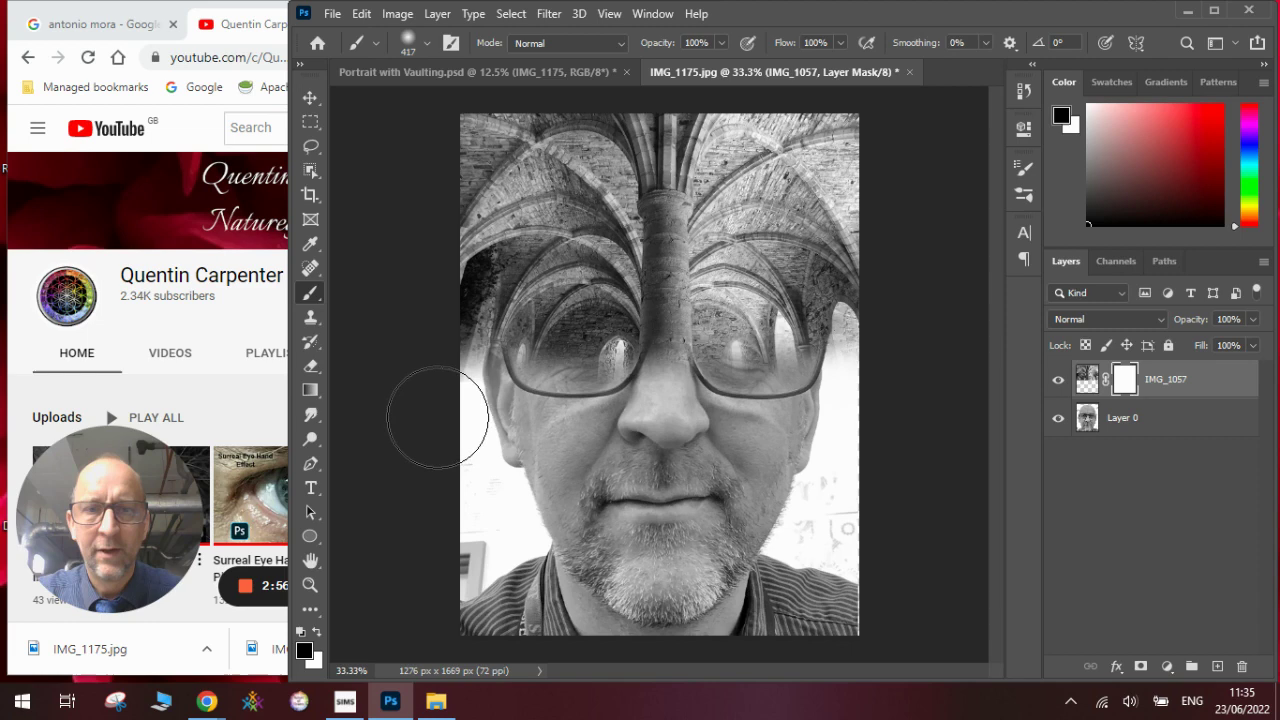
mouse_move(438, 417)
left_mouse_down()
mouse_move(423, 391)
mouse_move(443, 371)
mouse_move(460, 421)
left_mouse_up()
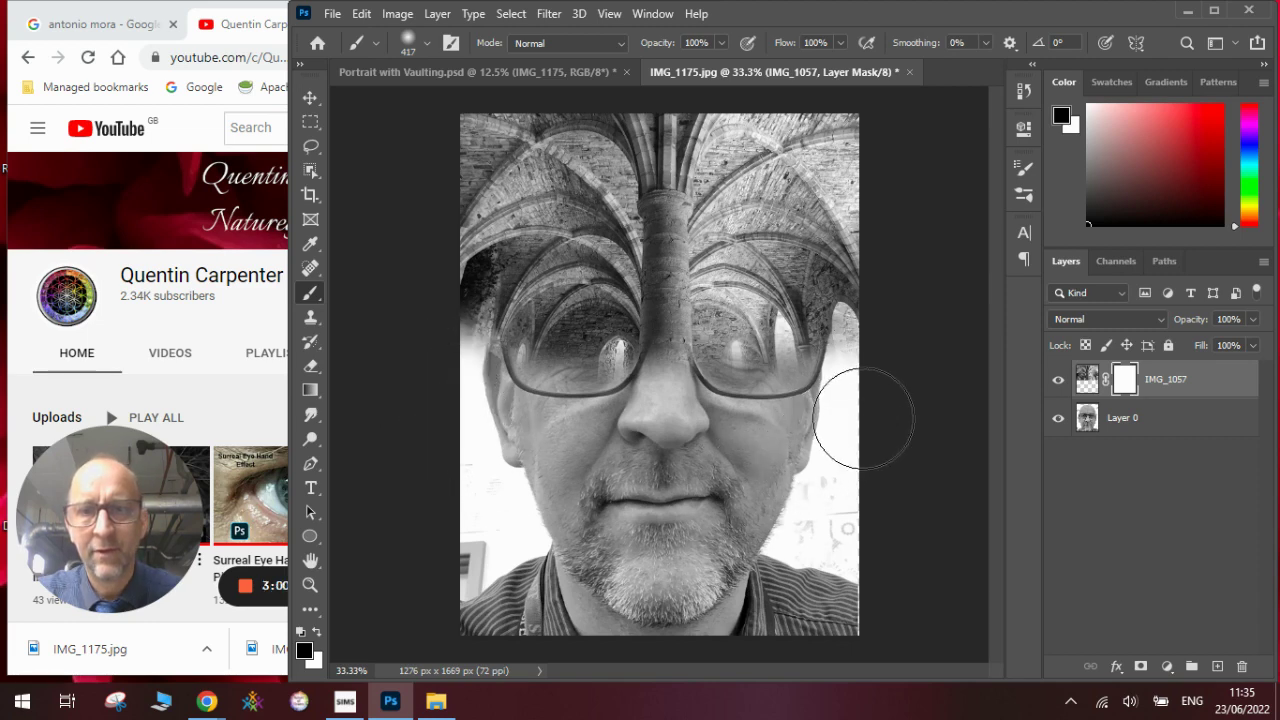
mouse_move(863, 418)
left_mouse_down()
mouse_move(826, 446)
mouse_move(850, 408)
mouse_move(818, 481)
left_mouse_up()
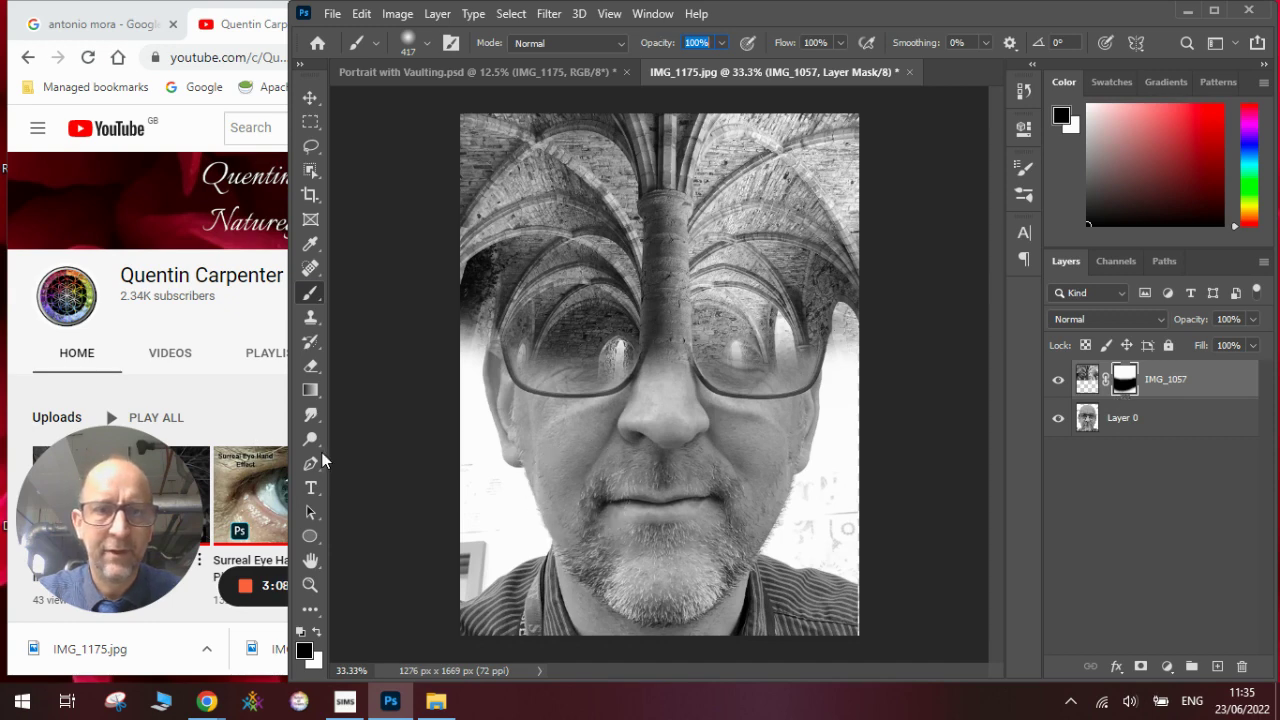
Paint white on the mask to restore vaulting over the right eye lens.
left_click(317, 634)
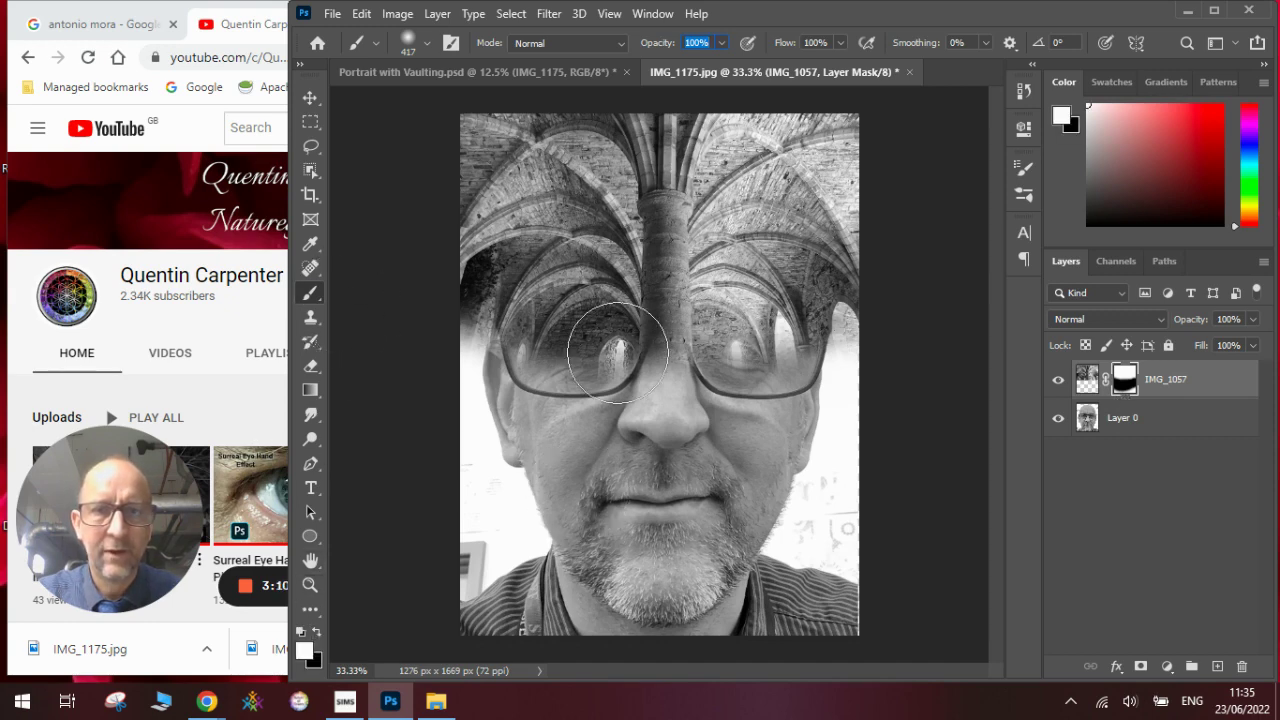
mouse_move(828, 337)
left_mouse_down()
mouse_move(782, 300)
mouse_move(730, 326)
mouse_move(742, 322)
mouse_move(637, 323)
mouse_move(626, 305)
mouse_move(600, 319)
mouse_move(618, 298)
mouse_move(598, 321)
mouse_move(559, 323)
mouse_move(589, 316)
mouse_move(630, 332)
left_mouse_up()
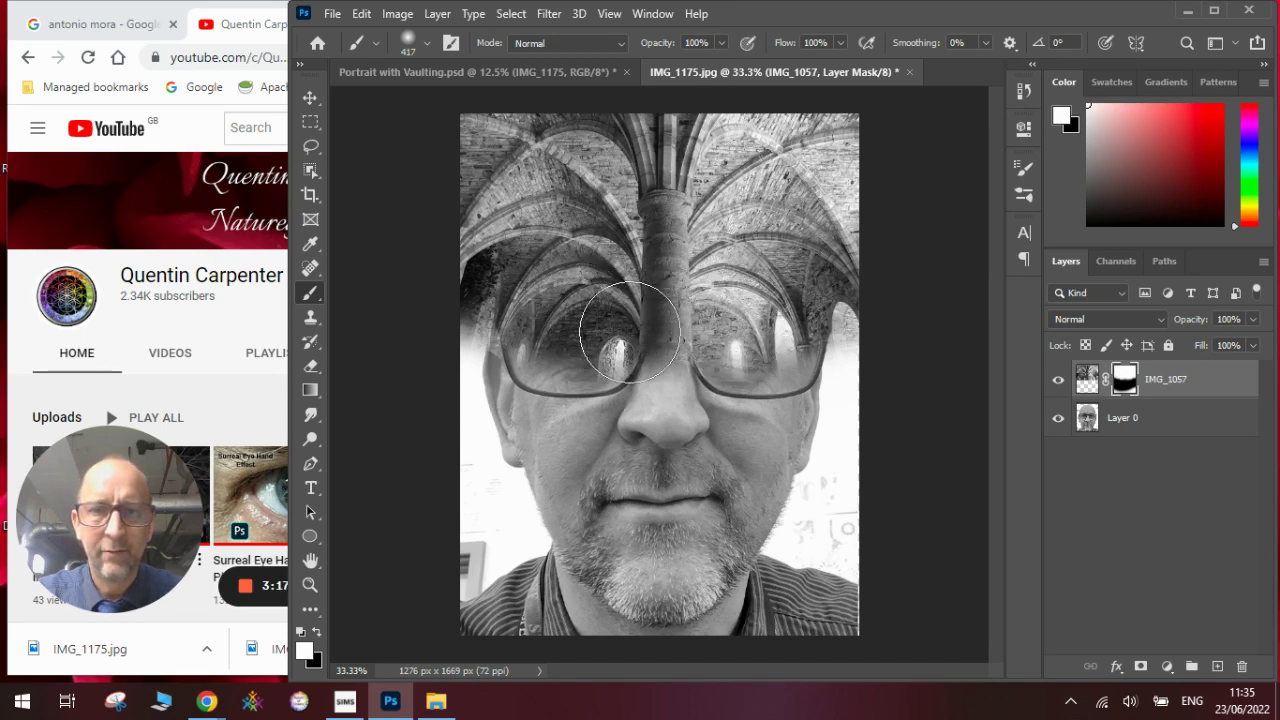
left_click(318, 632)
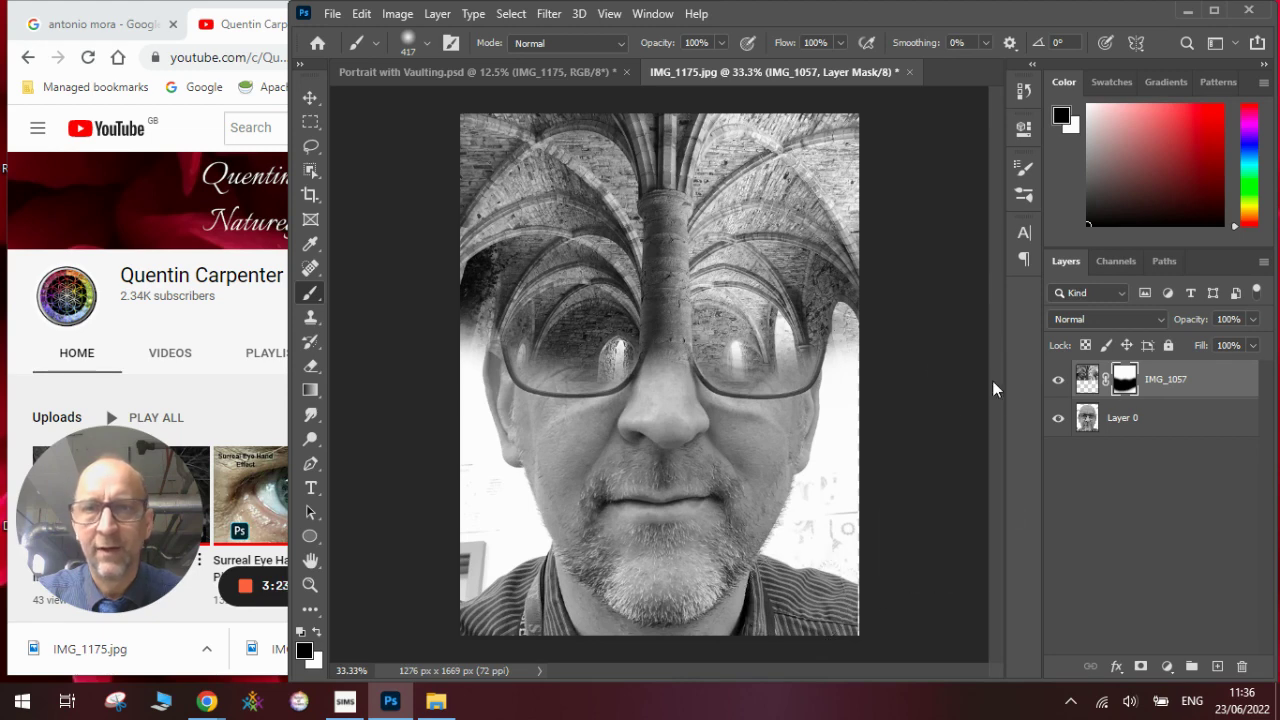
Apply Levels 21, 0.89, 246 to the IMG_1057 vaulting layer.
left_click(1085, 390)
key("x")
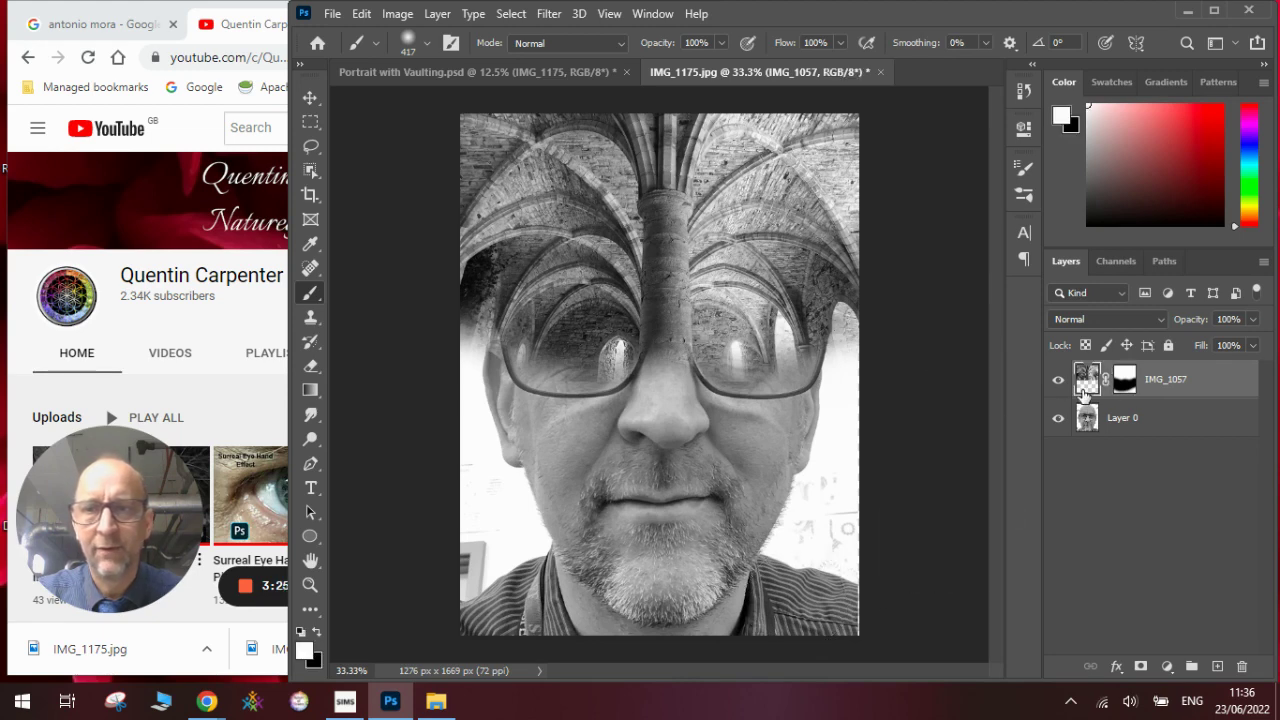
left_click(399, 15)
mouse_move(404, 66)
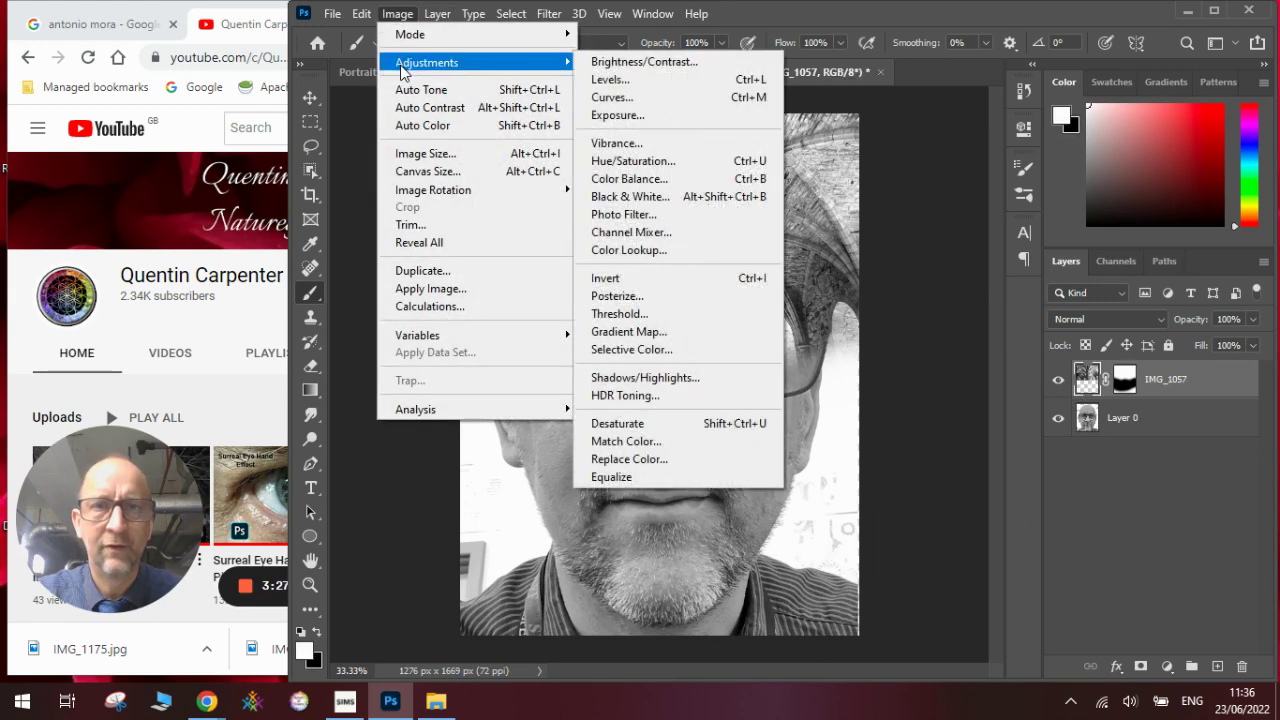
left_click(640, 80)
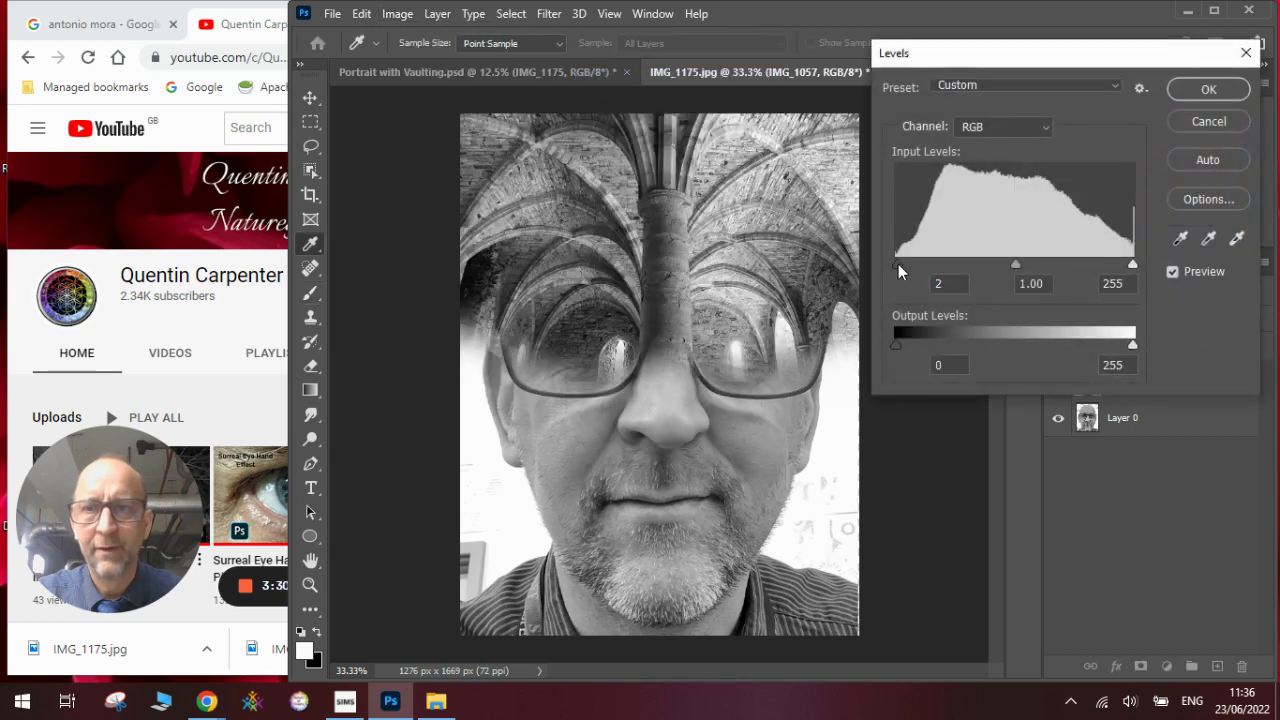
left_click_drag(898, 264, 915, 264)
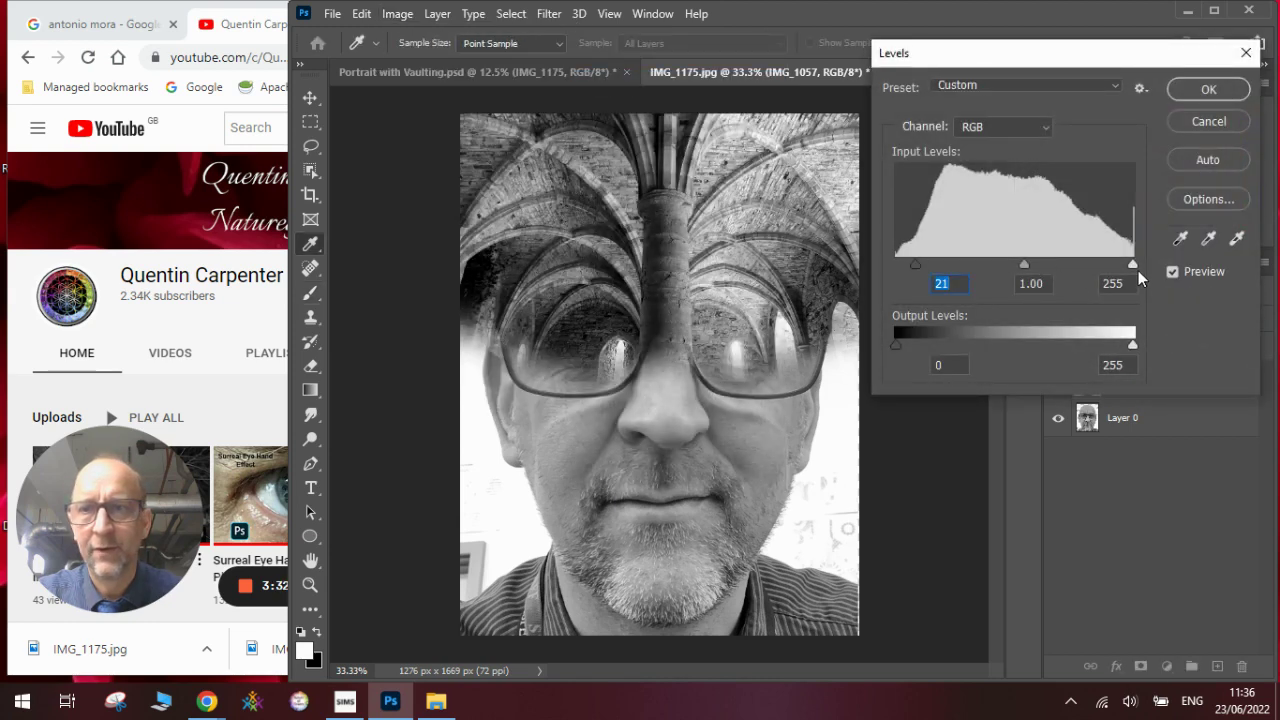
left_click_drag(1133, 265, 1113, 266)
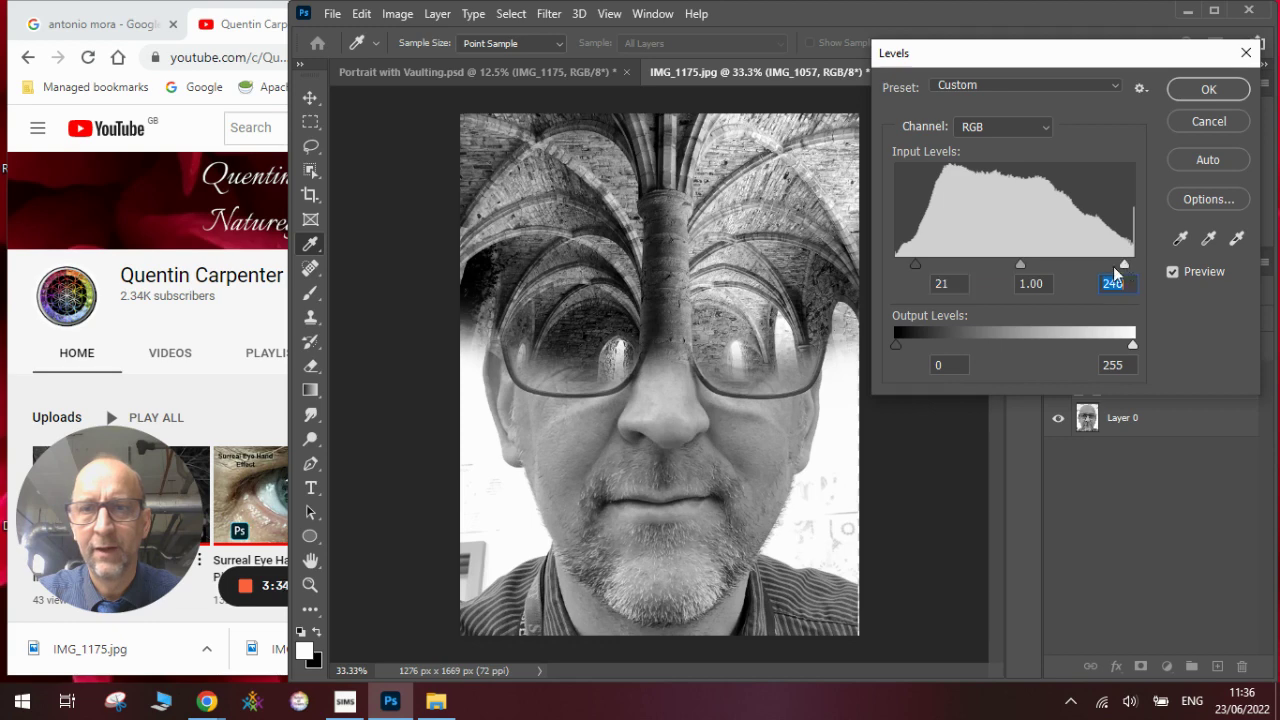
left_click_drag(1020, 265, 1032, 268)
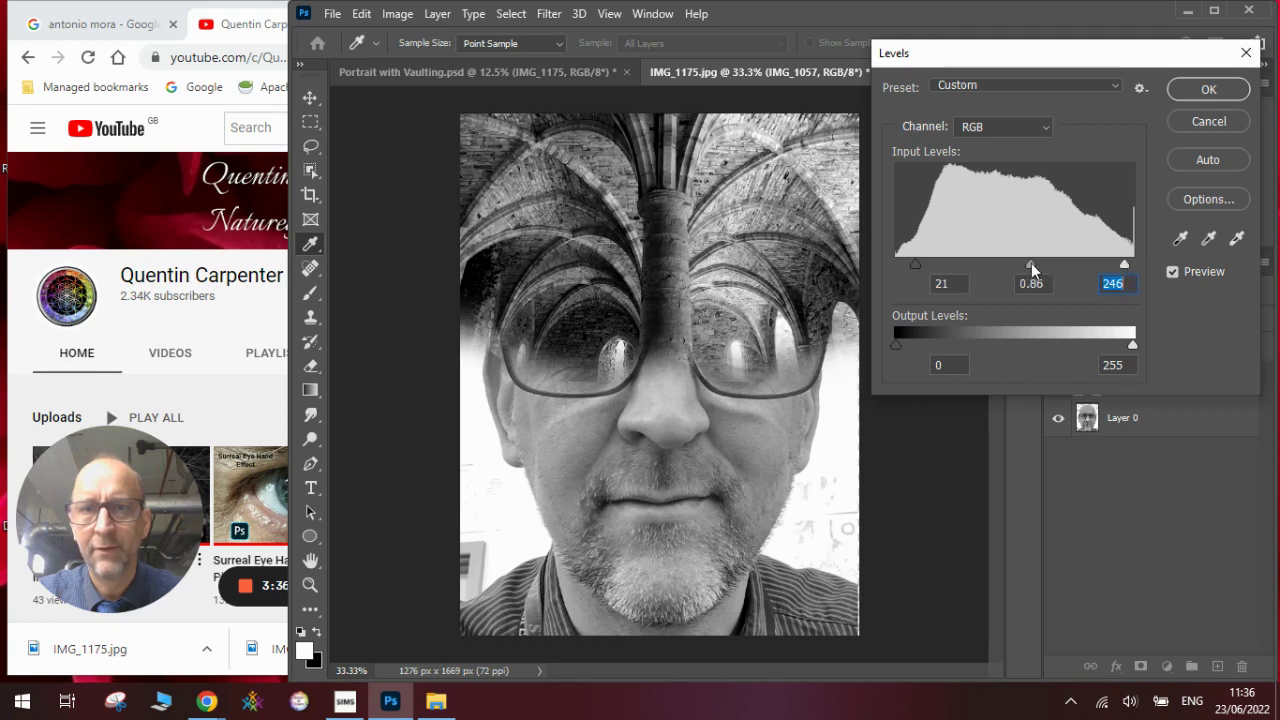
left_click(1028, 261)
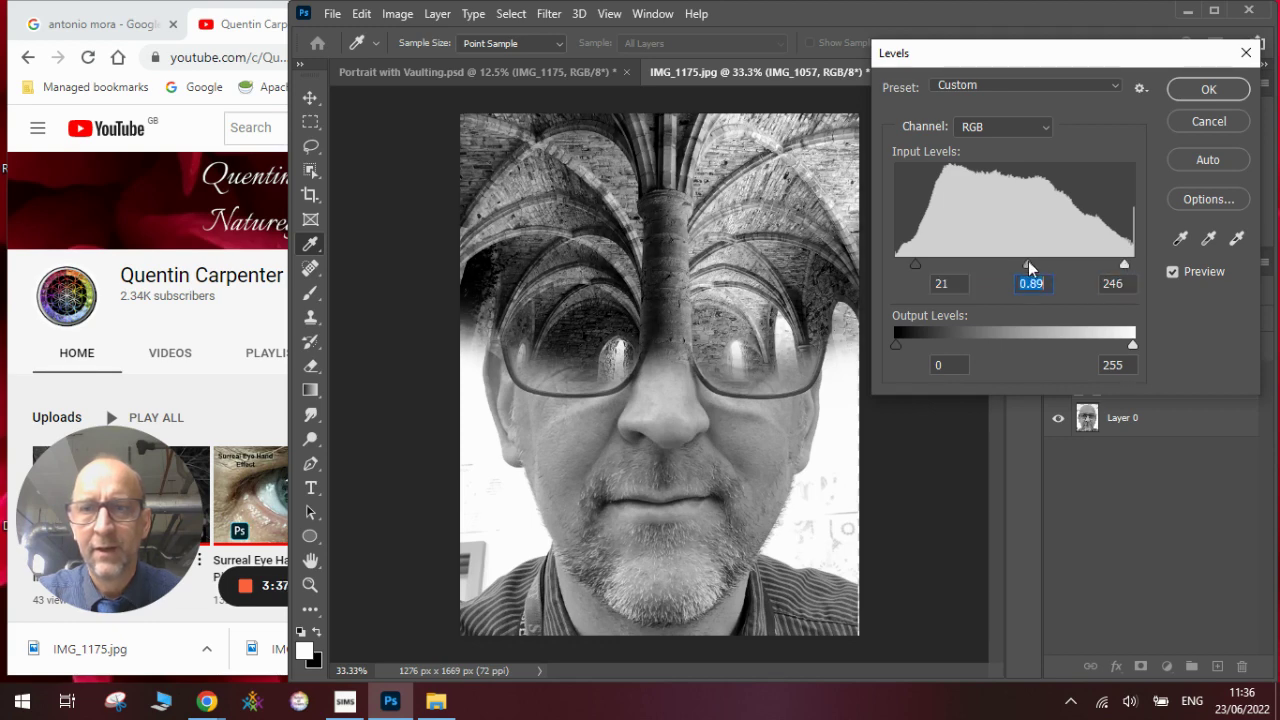
left_click(1191, 94)
Apply Levels 28, 1.00, 234 to the Layer 0 portrait.
left_click(1122, 414)
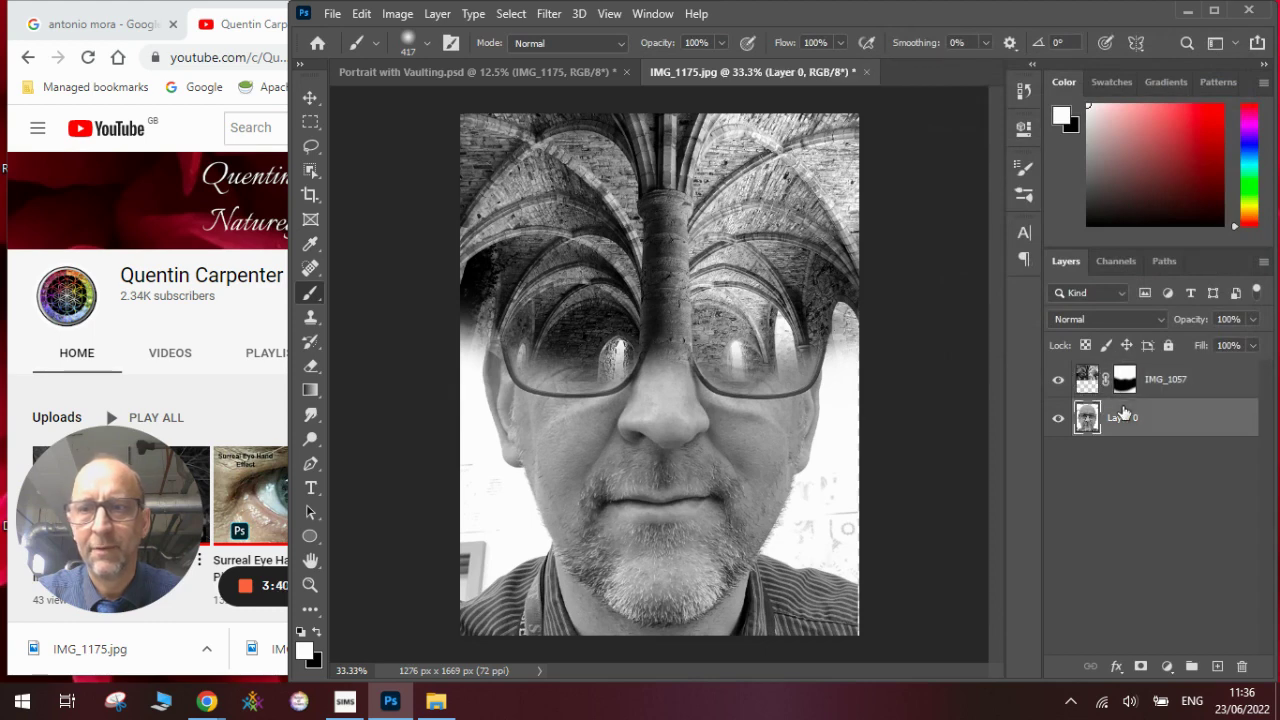
left_click(394, 14)
mouse_move(407, 66)
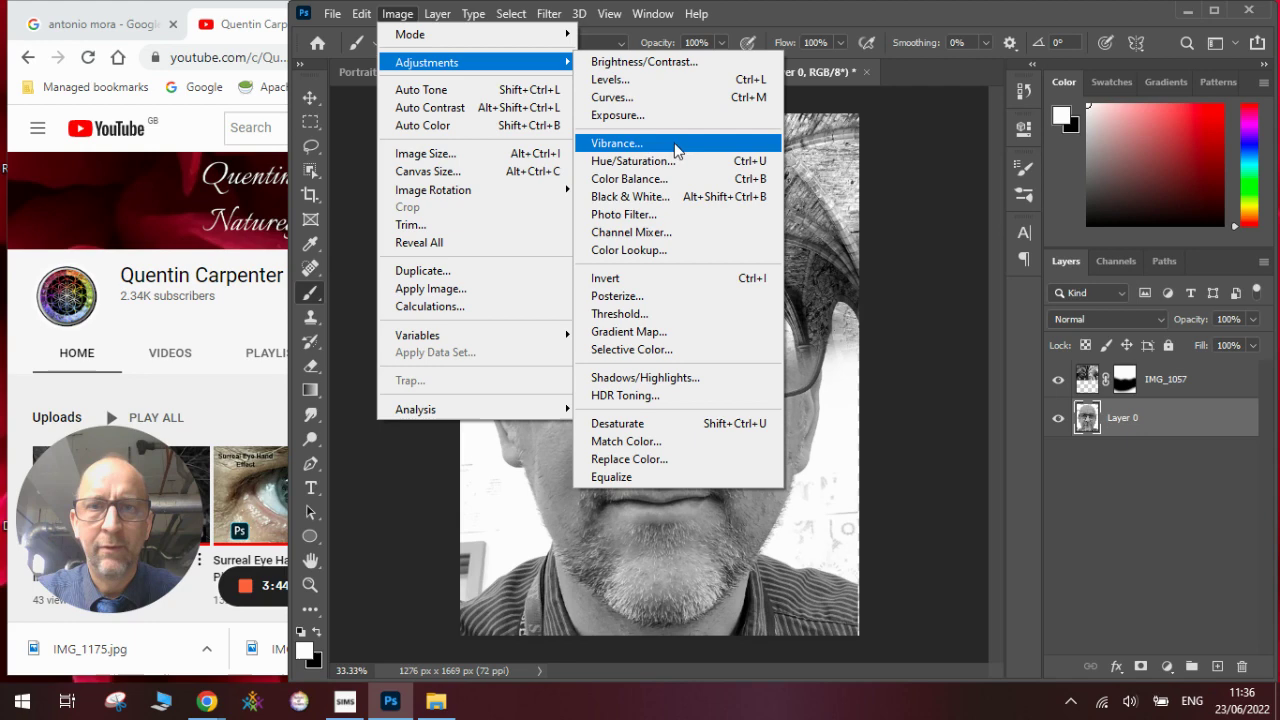
left_click(660, 80)
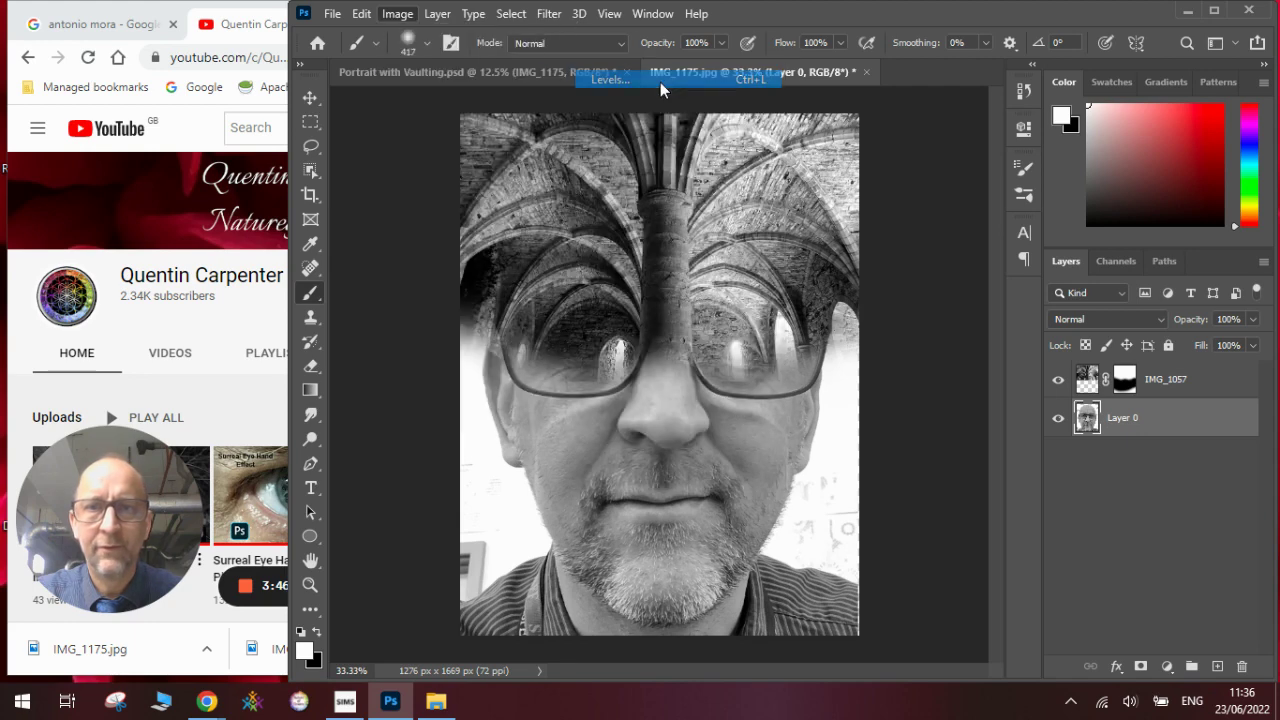
left_click(898, 266)
left_click_drag(898, 266, 922, 265)
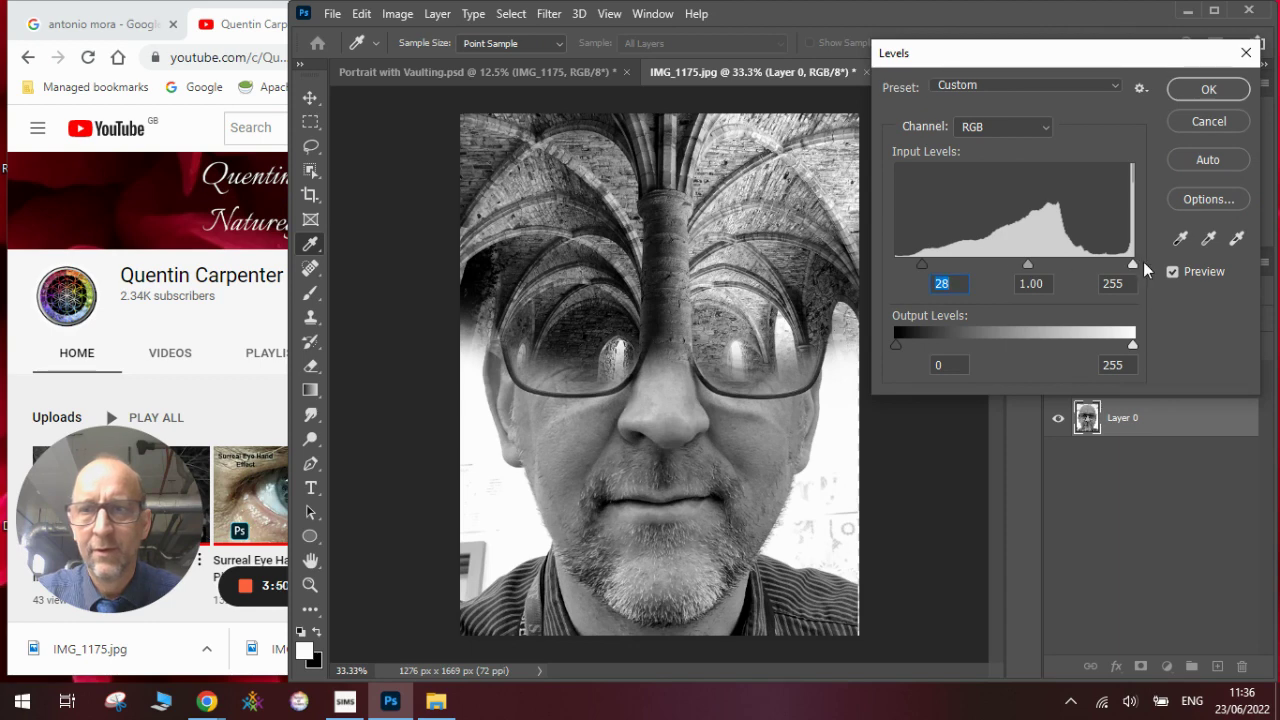
left_click_drag(1130, 262, 1113, 262)
left_click(1198, 89)
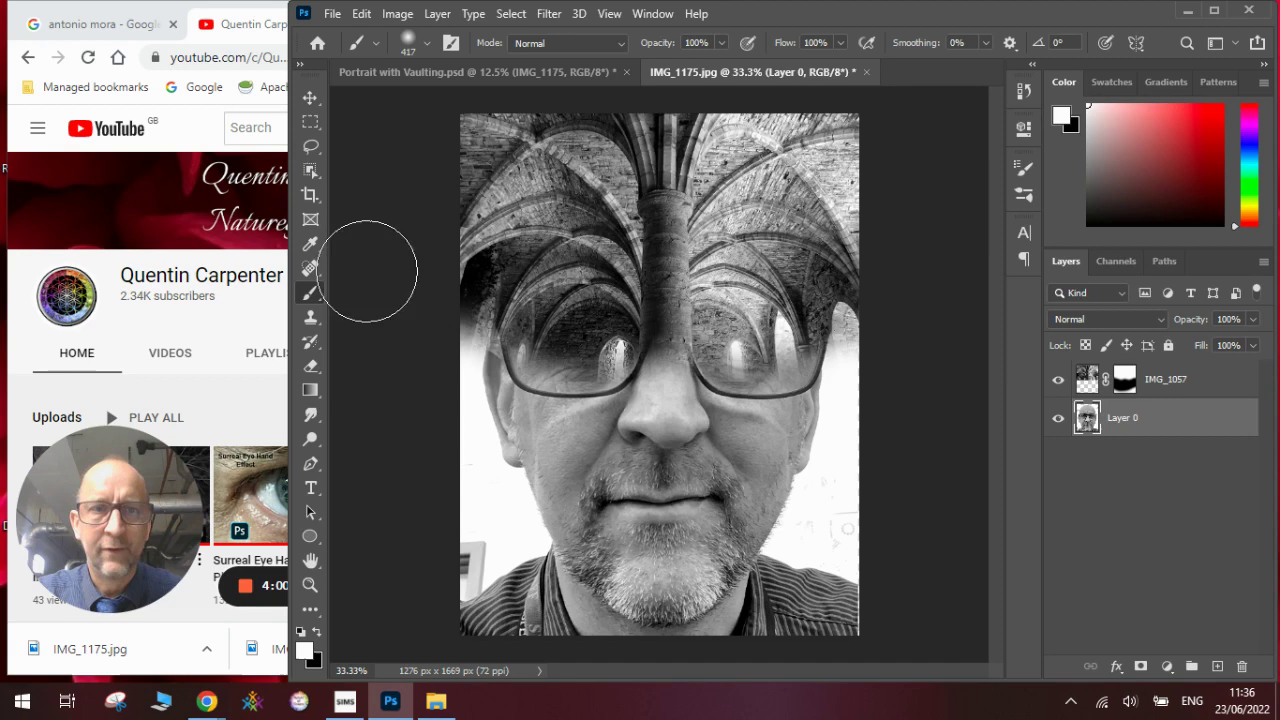
Crop in both sides and extend the top so the canvas is 1150 × 1807 px.
left_click(311, 195)
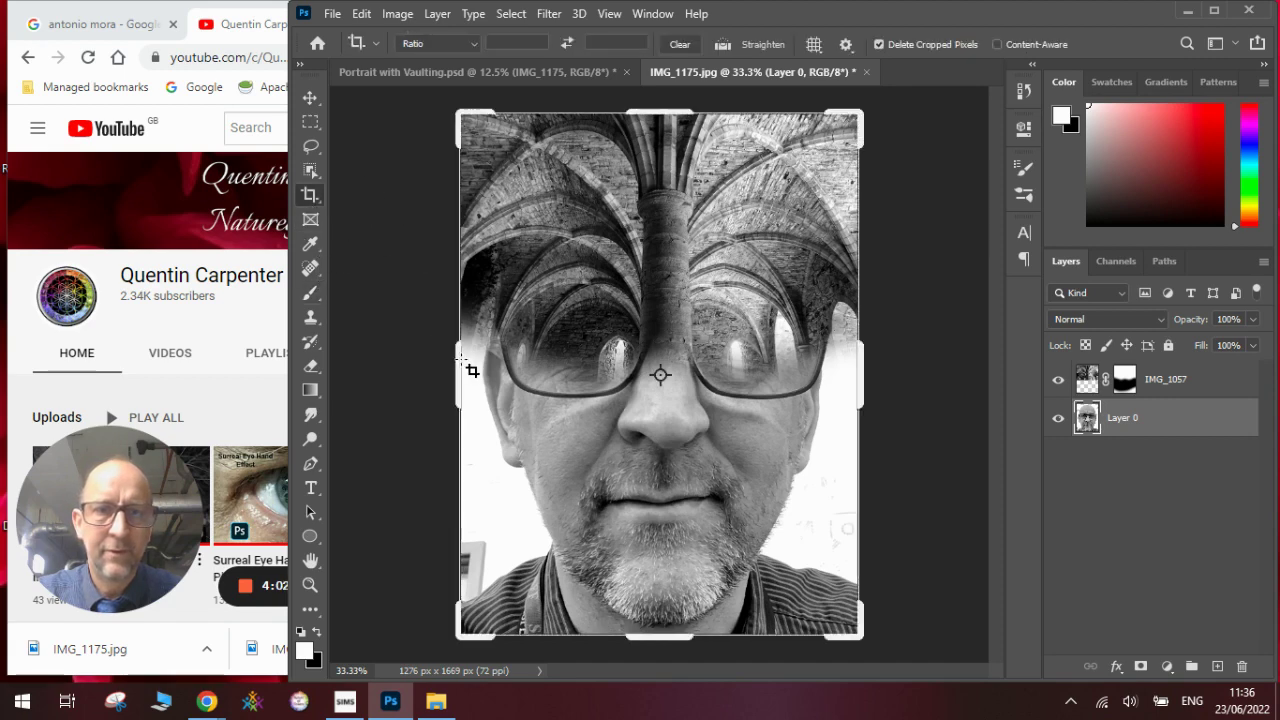
left_click_drag(457, 359, 467, 360)
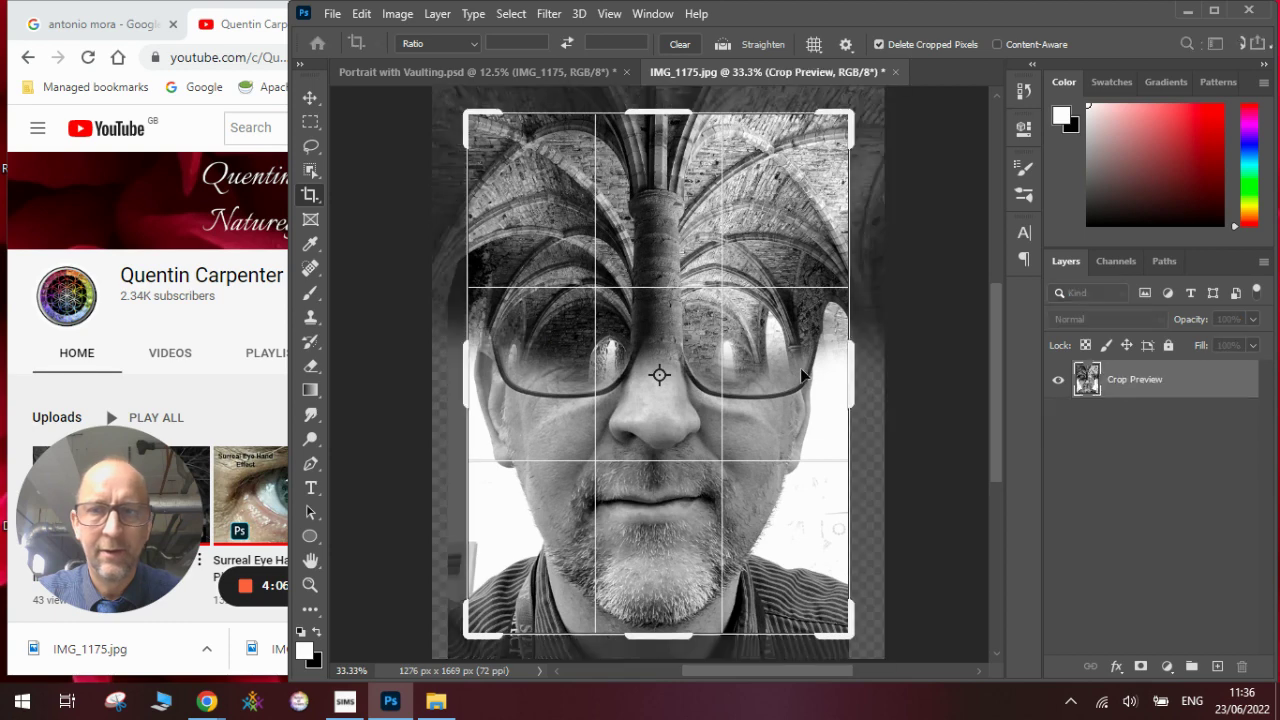
left_click_drag(846, 369, 836, 371)
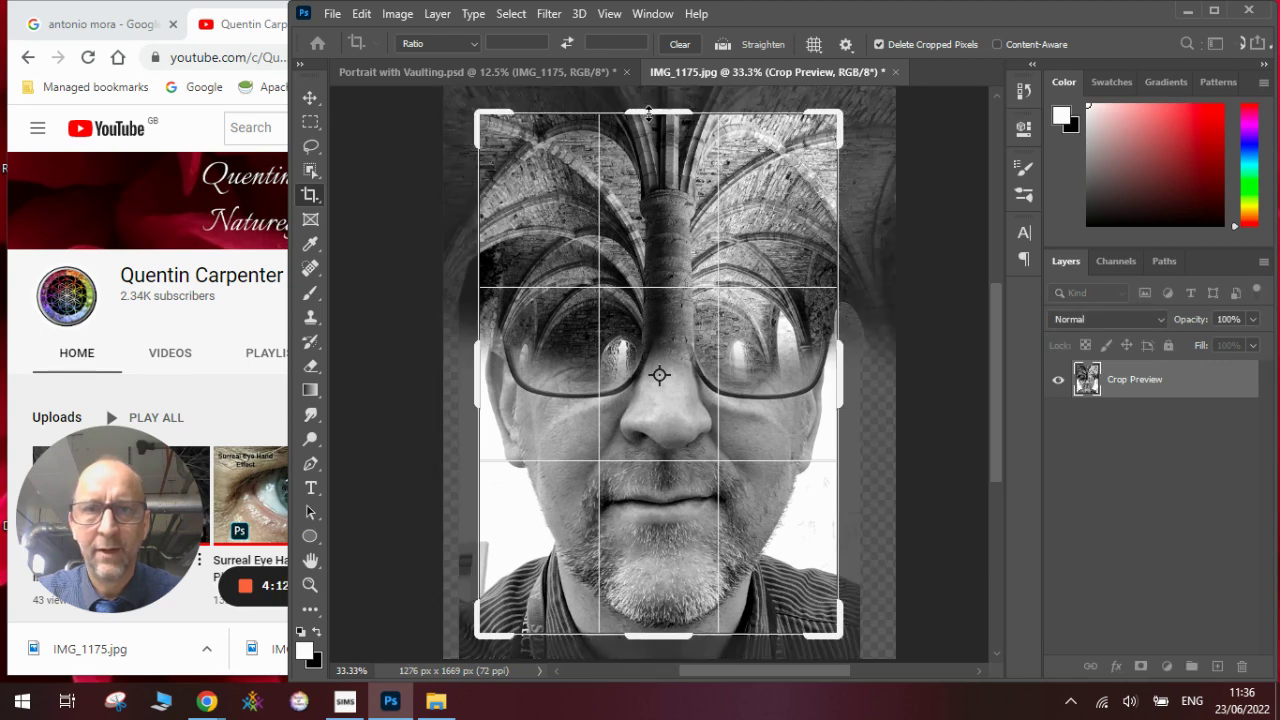
left_click_drag(648, 111, 650, 92)
key("Return")
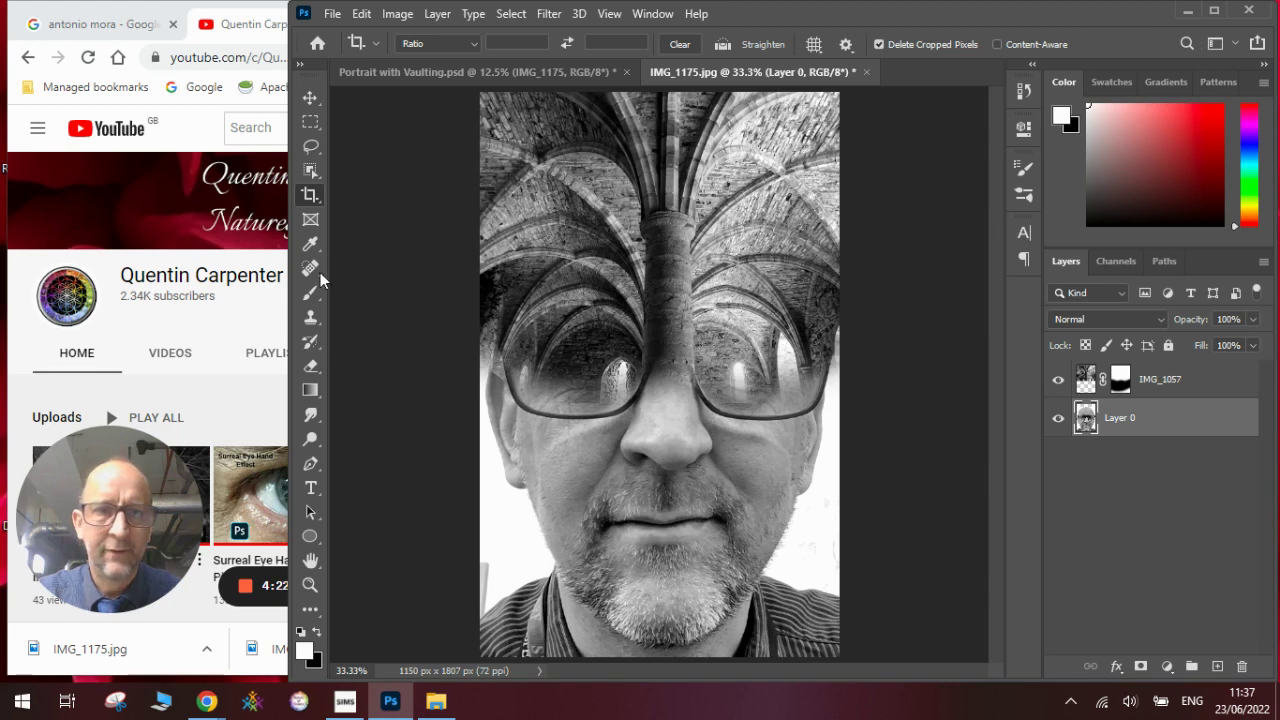
Lasso the small lower-left patch, Content-Aware fill it, and deselect.
left_click(310, 146)
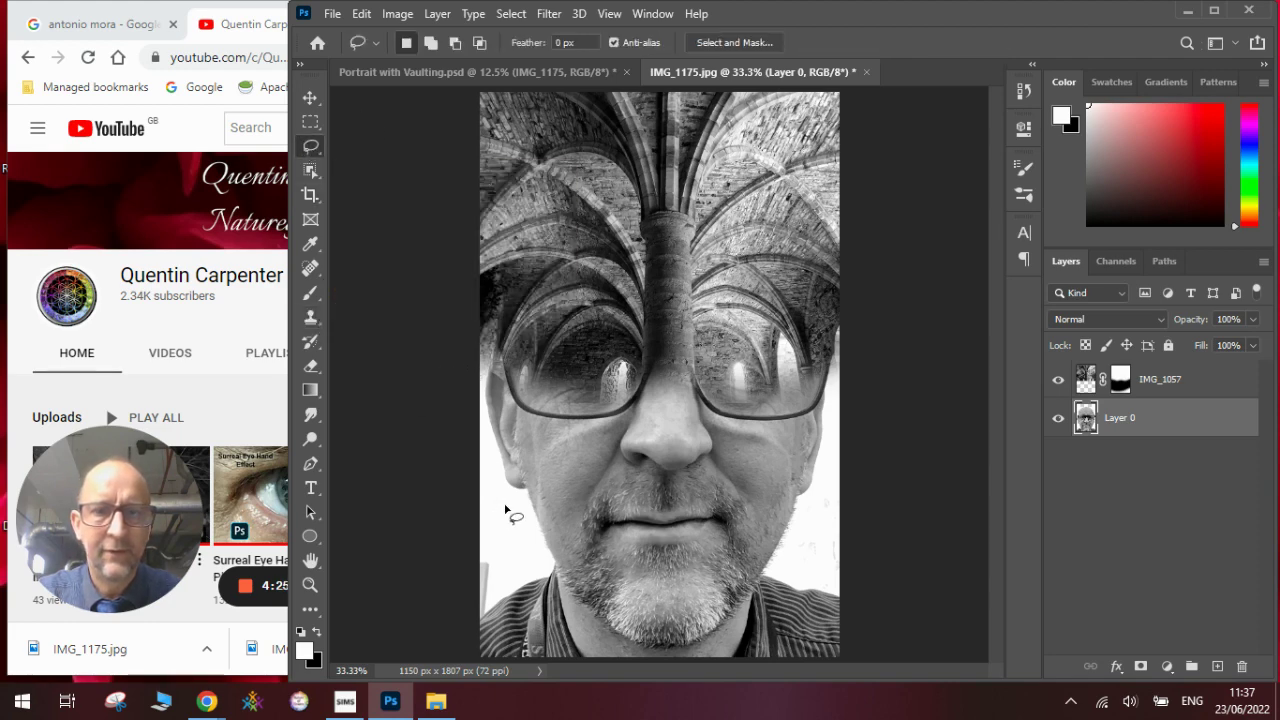
mouse_move(489, 546)
left_mouse_down()
mouse_move(502, 578)
mouse_move(484, 614)
mouse_move(474, 560)
mouse_move(491, 560)
left_mouse_up()
right_click(493, 568)
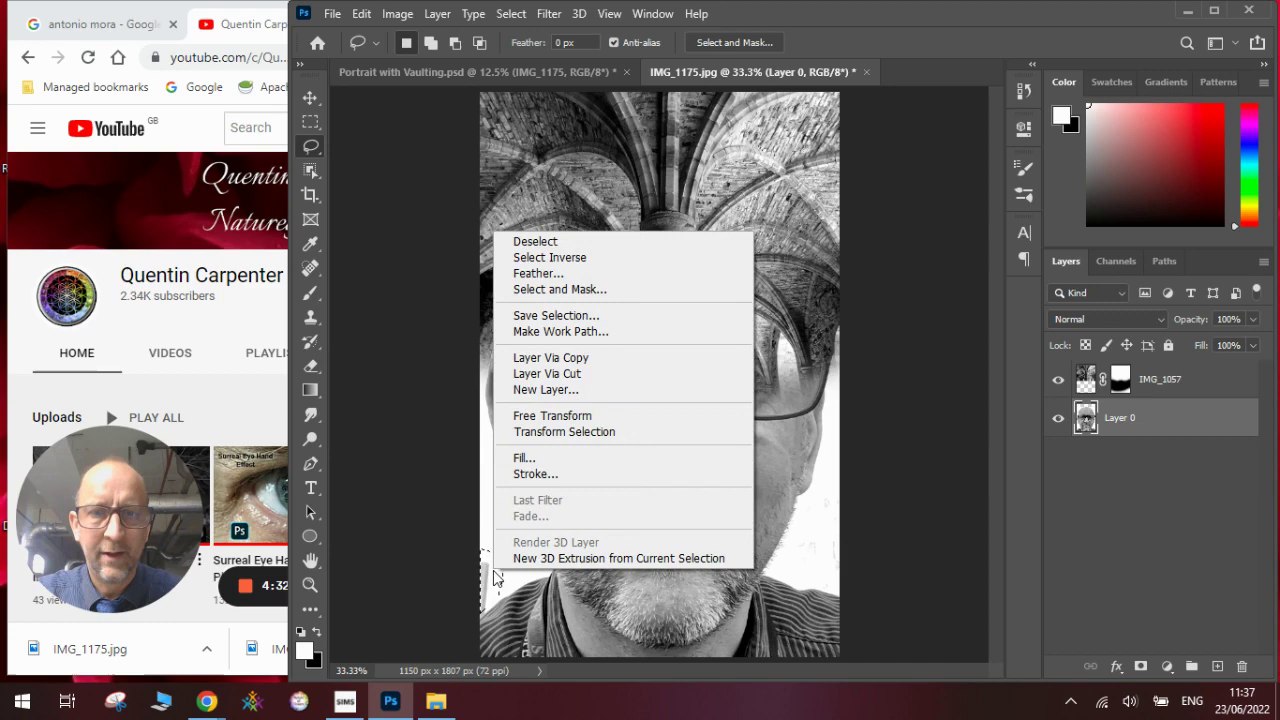
left_click(516, 460)
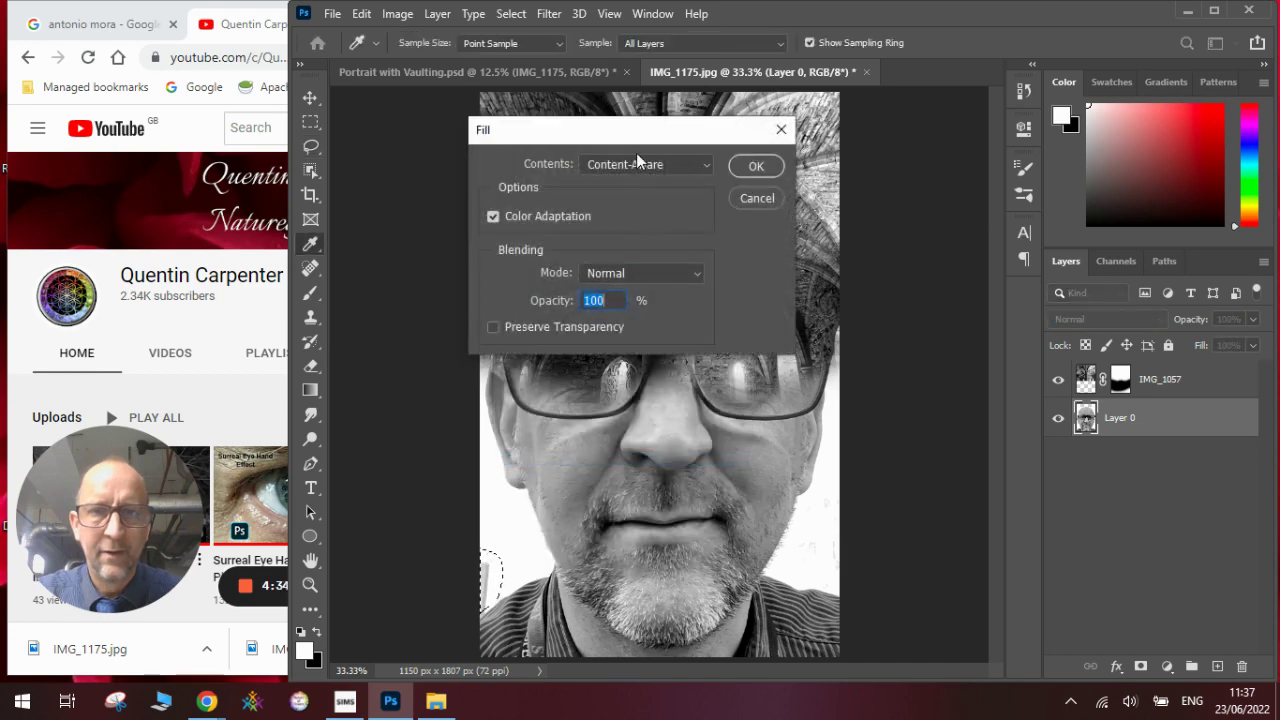
left_click(752, 167)
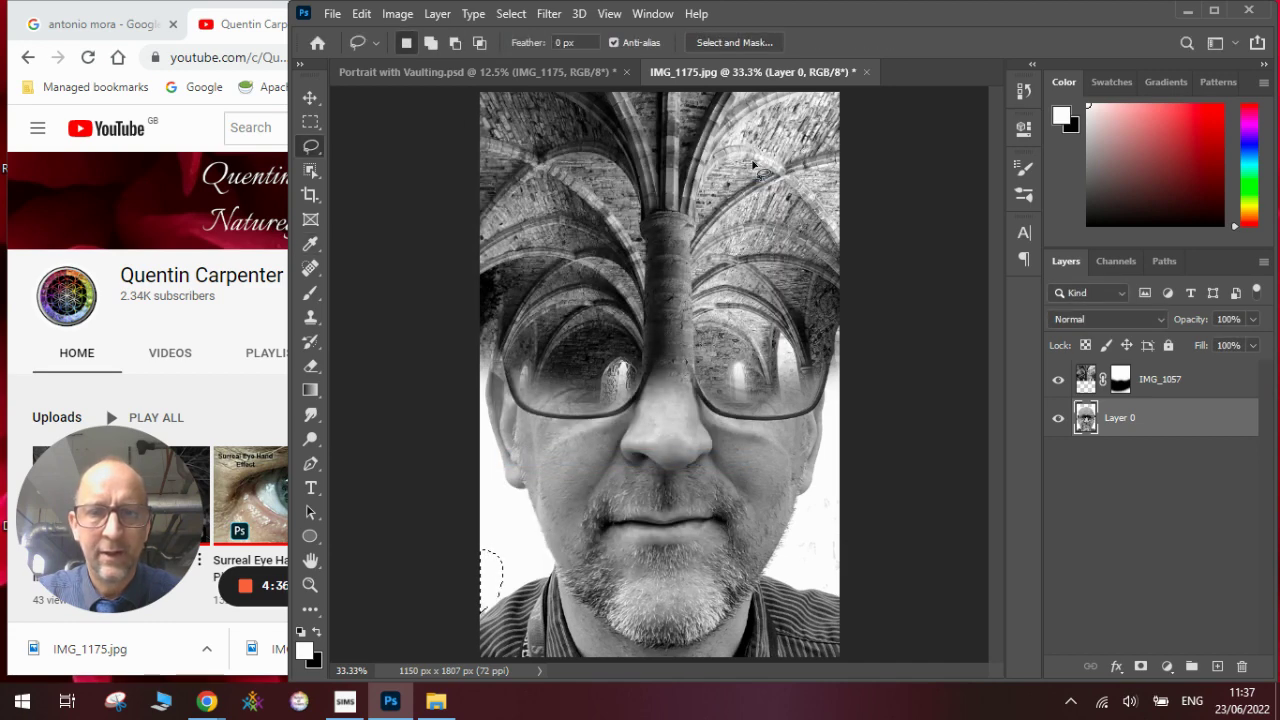
left_click(416, 348)
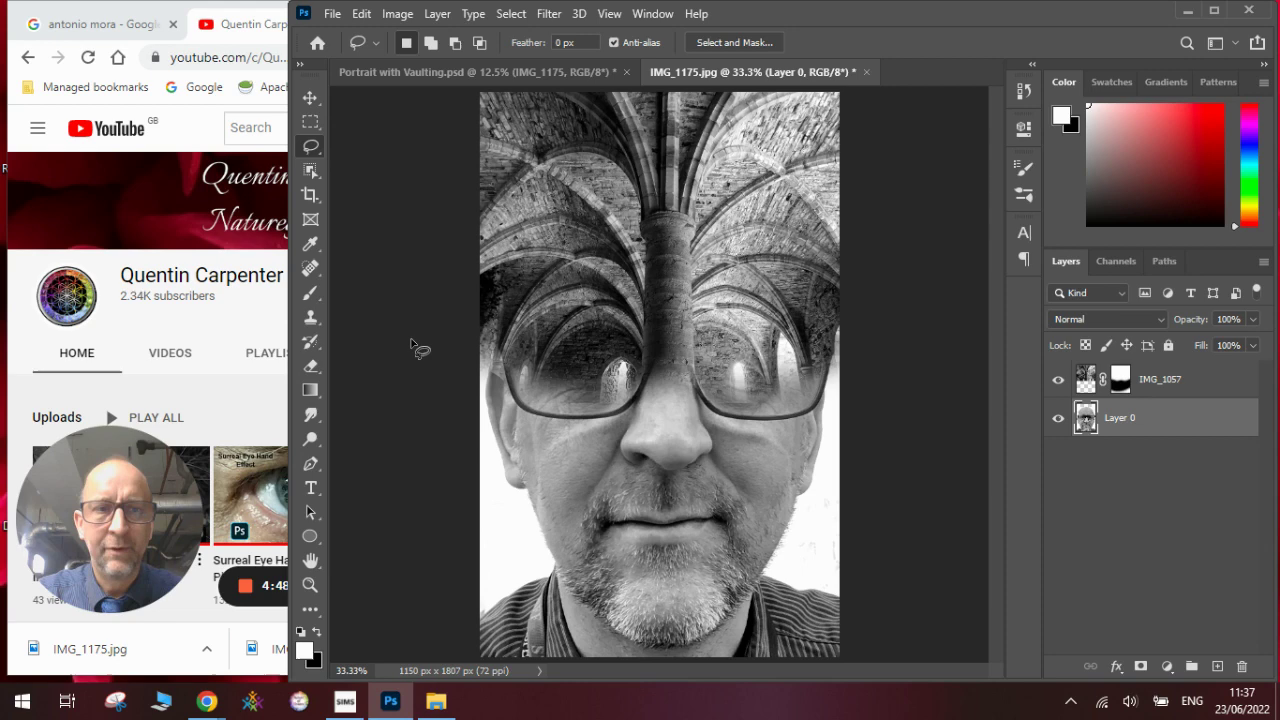
Switch to Google Chrome to show the creator's YouTube channel home page in front of Photoshop.
left_click(253, 316)
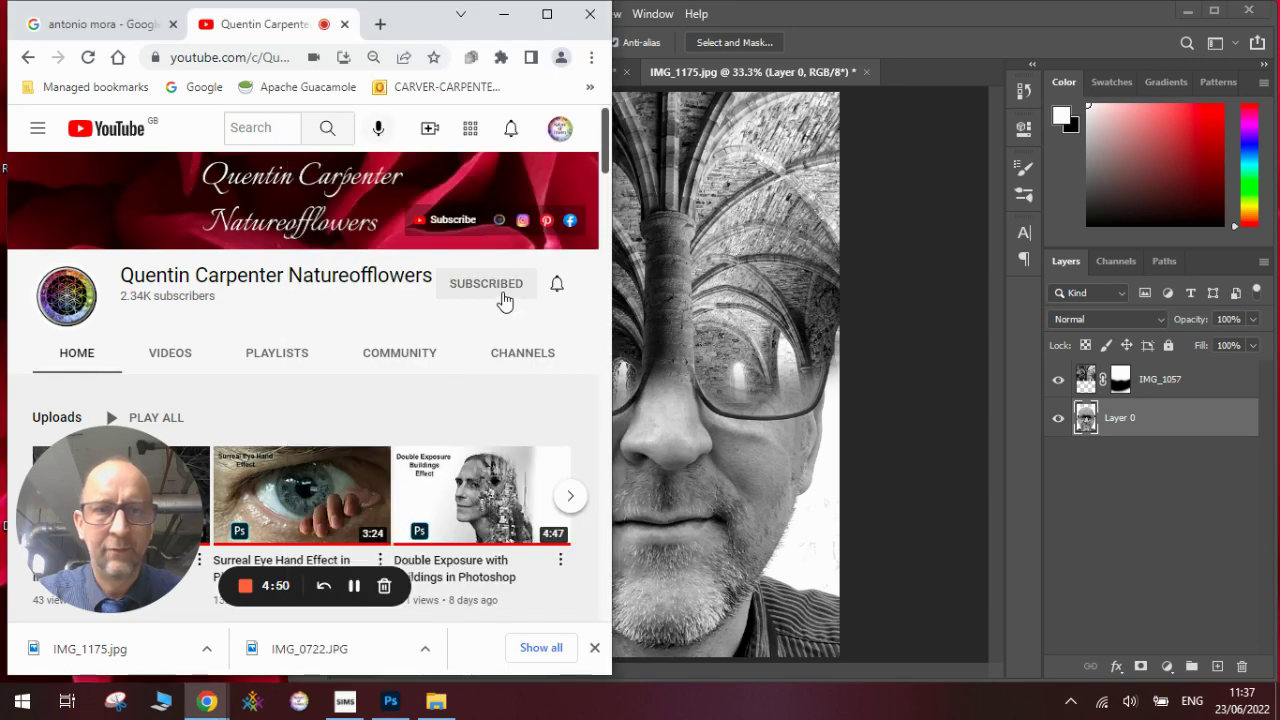